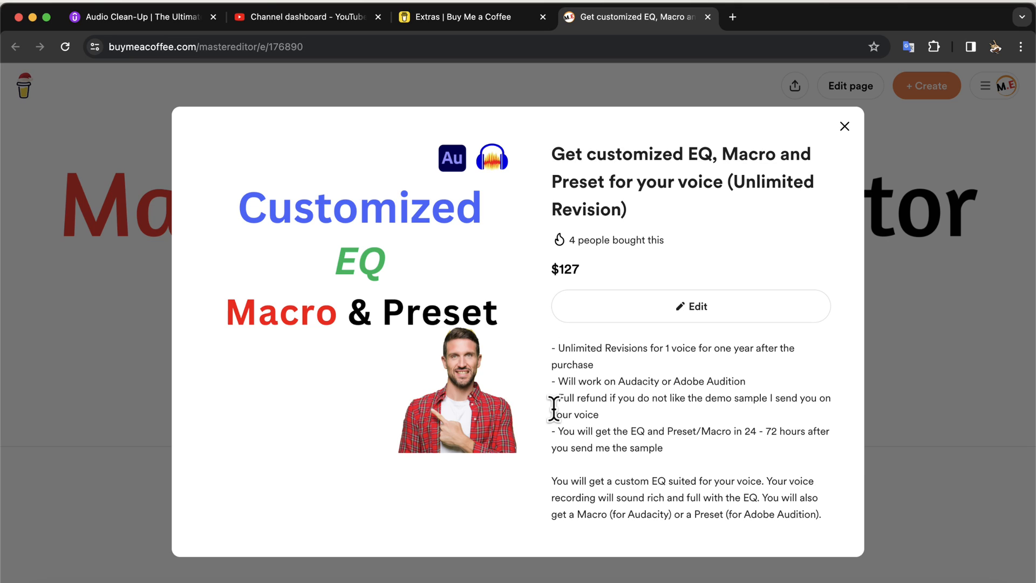
scroll(554, 408, "down", 3)
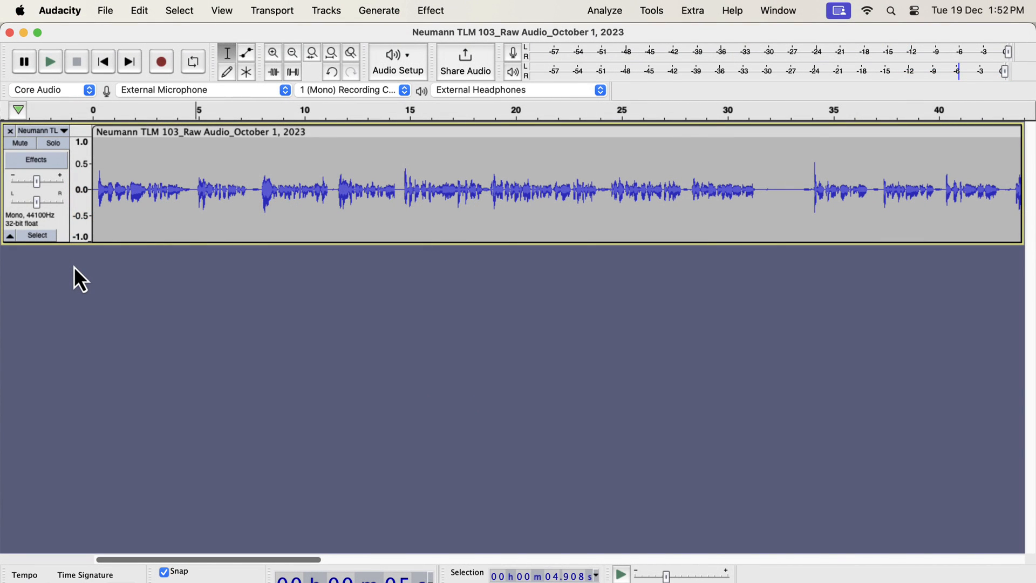
Play the raw Neumann TLM 103 voice recording from its beginning, then stop playback
left_click(92, 188)
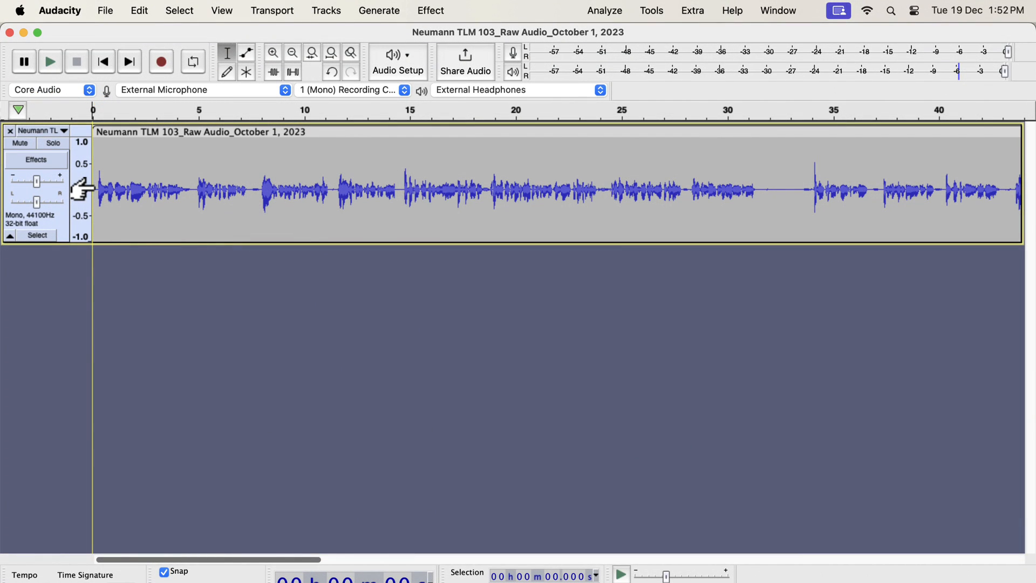
left_click(50, 69)
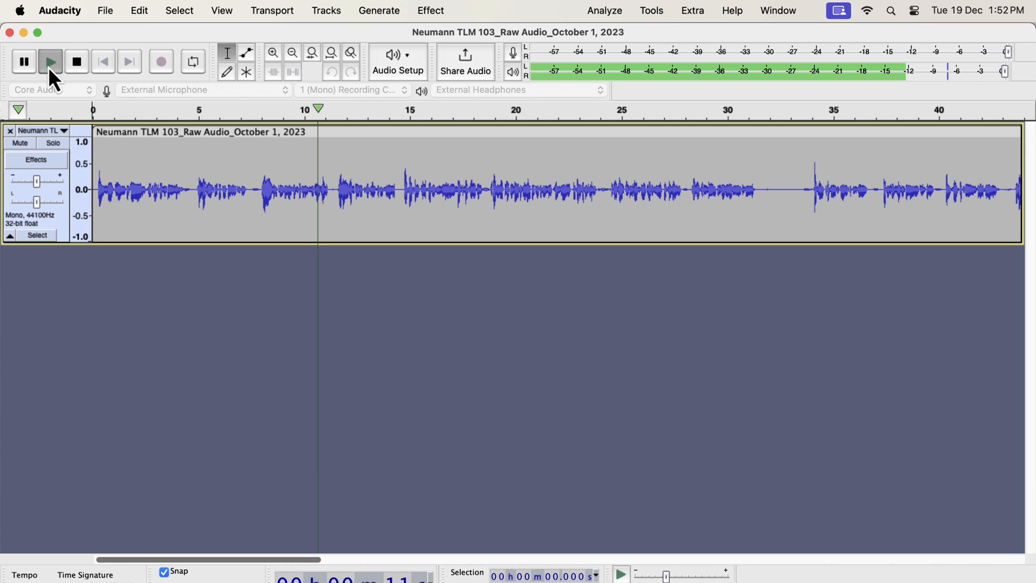
left_click(49, 69)
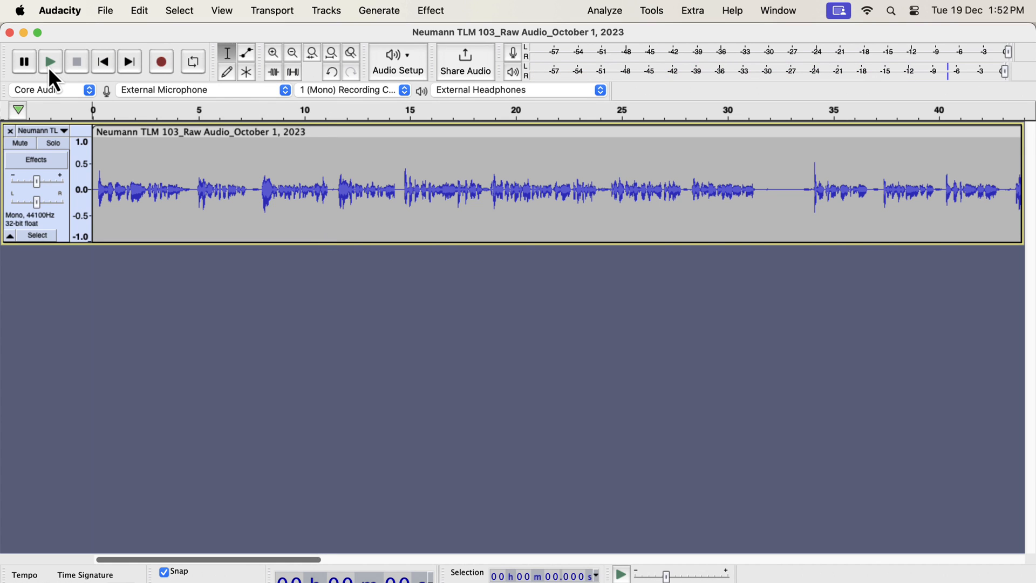
Open the Pro-Q 3 realtime effect of the voice track and move its window clear of the track's start
left_click(36, 160)
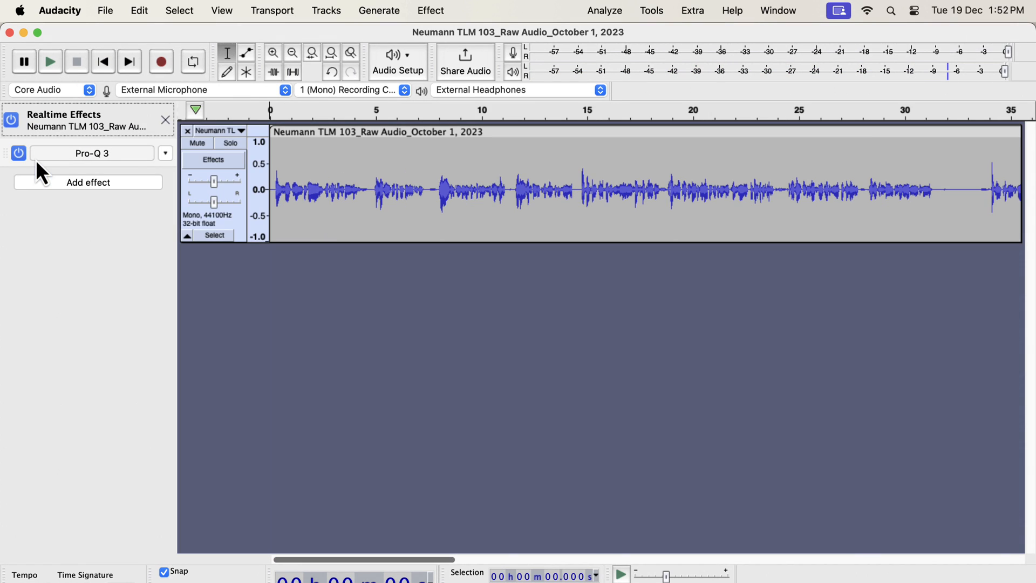
left_click(77, 159)
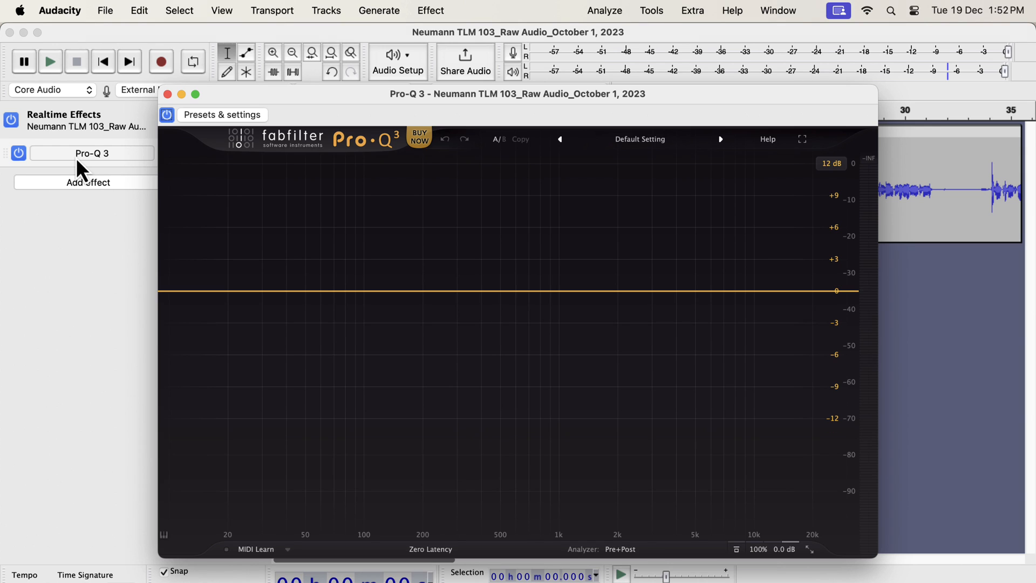
left_click_drag(267, 93, 407, 89)
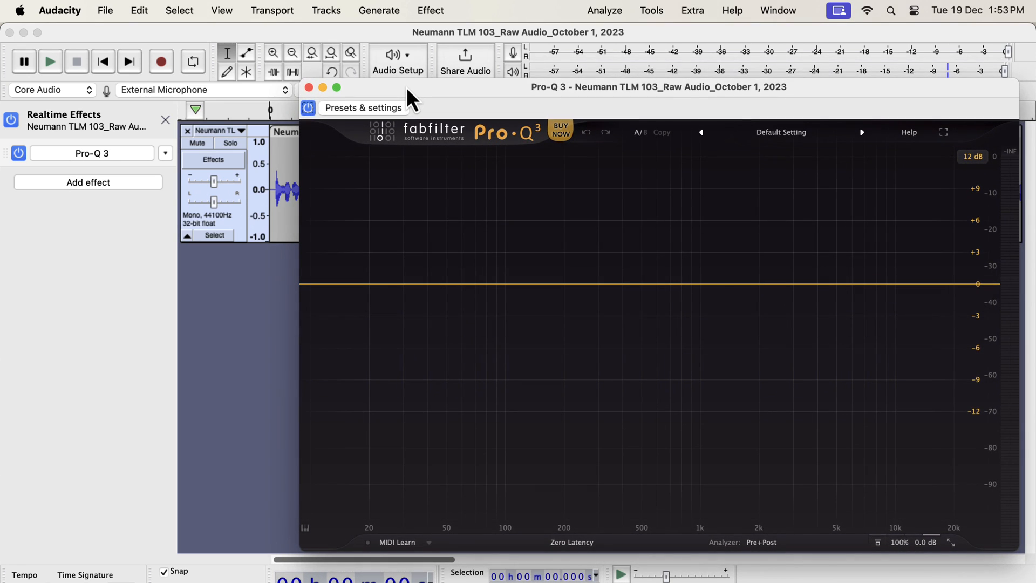
Play the track from near its start and add a low cut band at about 64 Hz with a 12 dB/oct slope
left_click(272, 187)
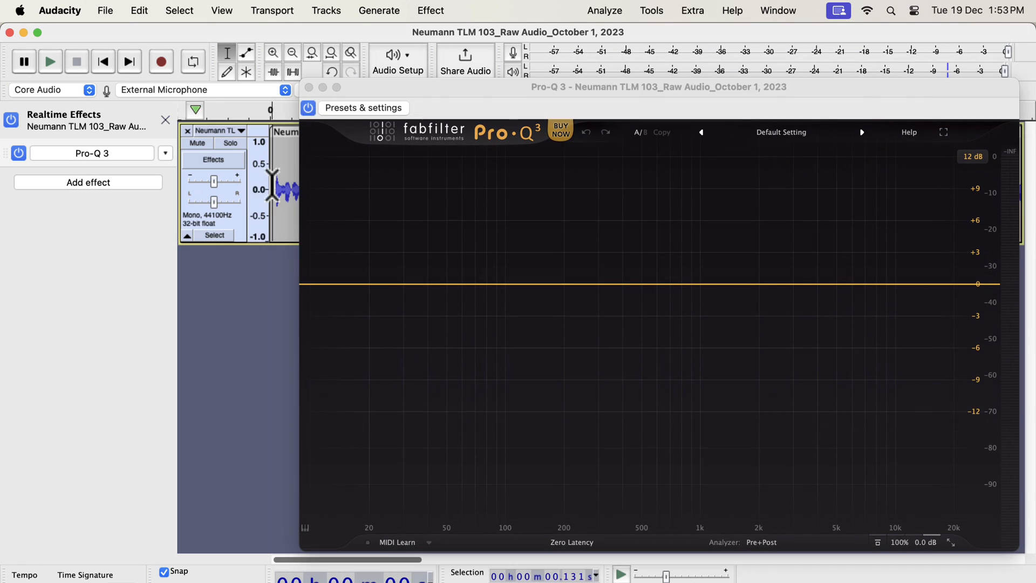
key("space")
left_click(327, 302)
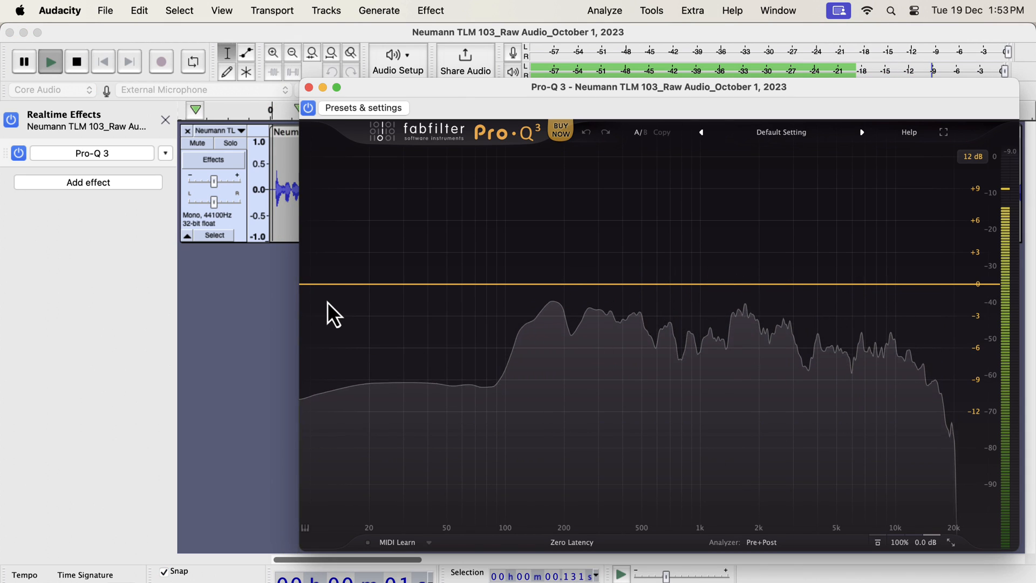
left_click(327, 302)
left_click_drag(327, 286, 468, 299)
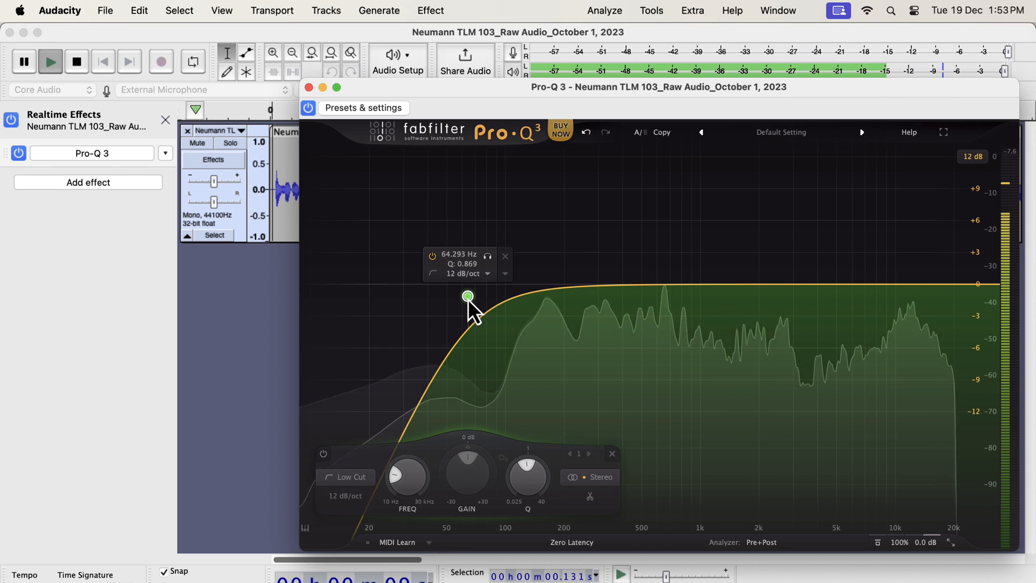
Compare the voice with the low cut band bypassed and re-enabled, then stop playback
left_click(434, 257)
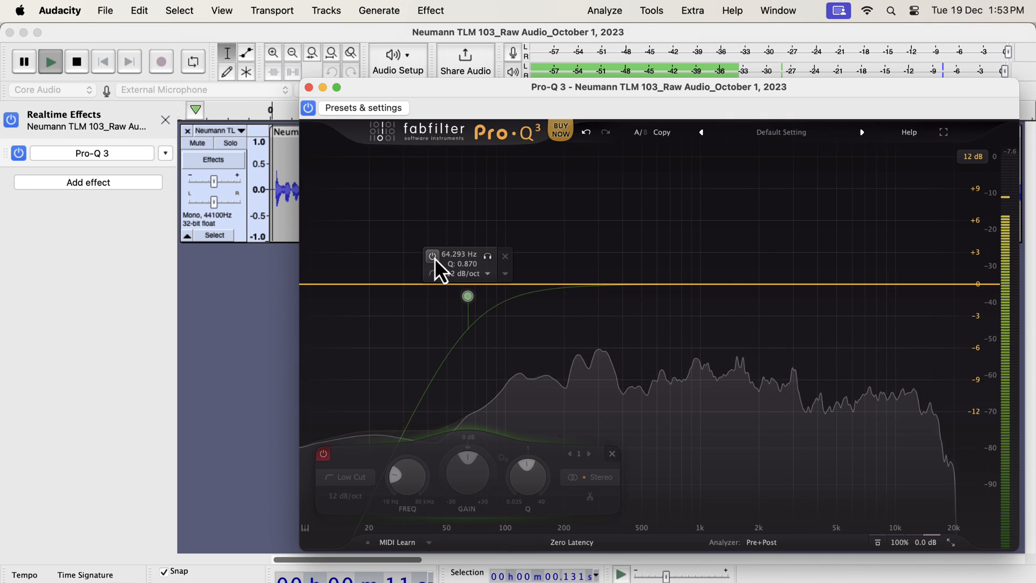
left_click(435, 258)
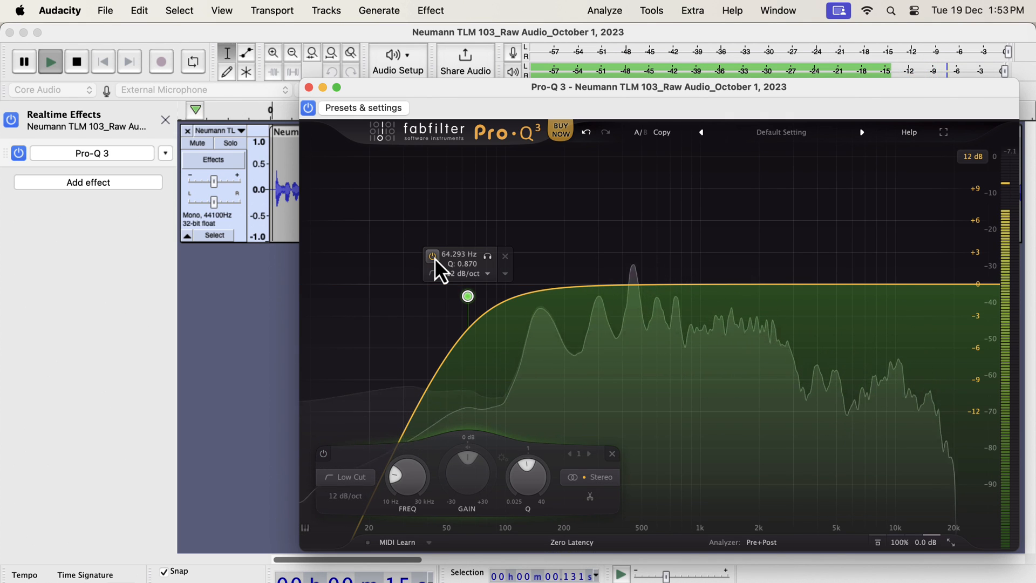
key("space")
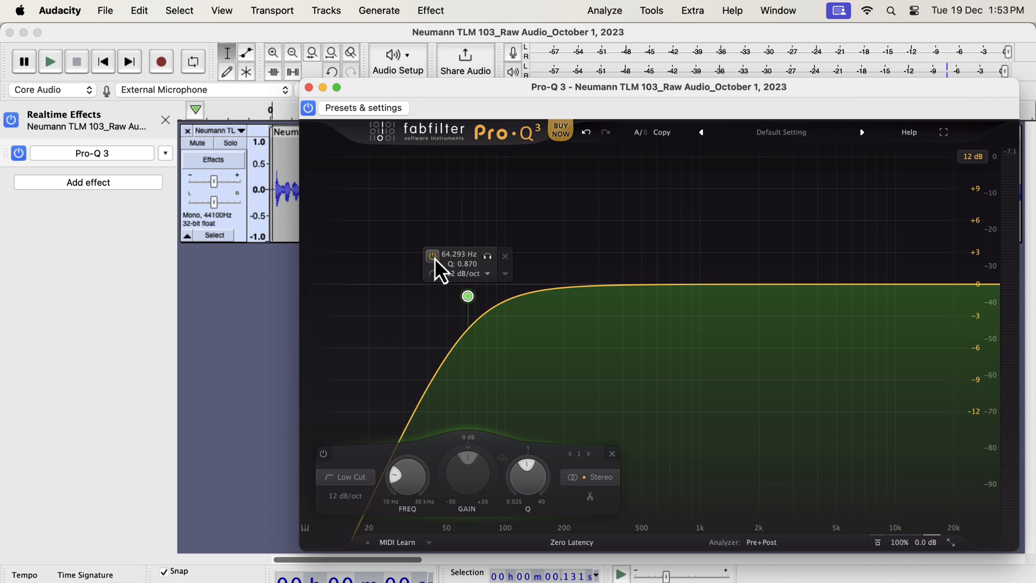
Restart playback and add a high shelf band at about 6442 Hz with about +3.5 dB of gain
key("space")
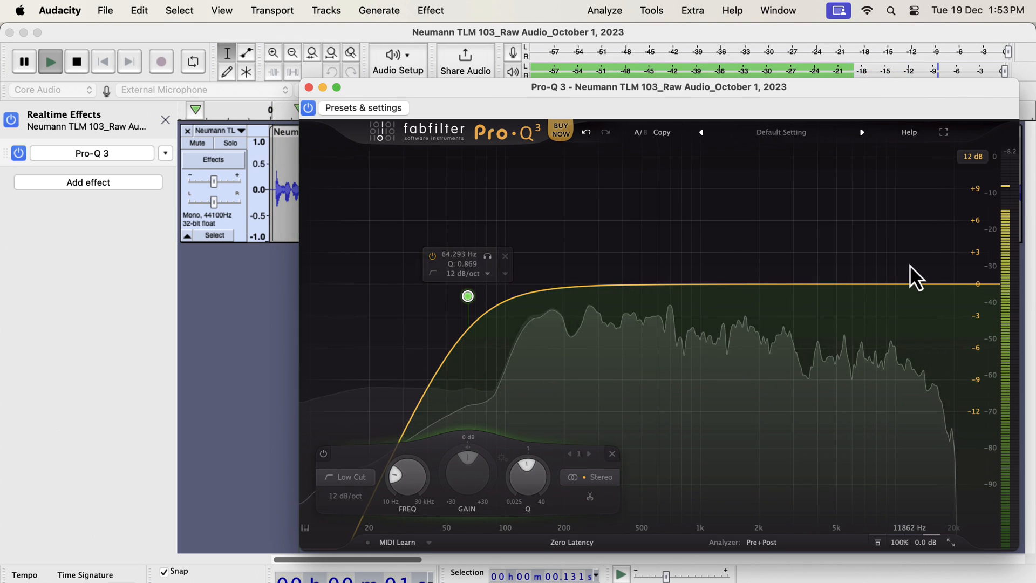
double_click(910, 264)
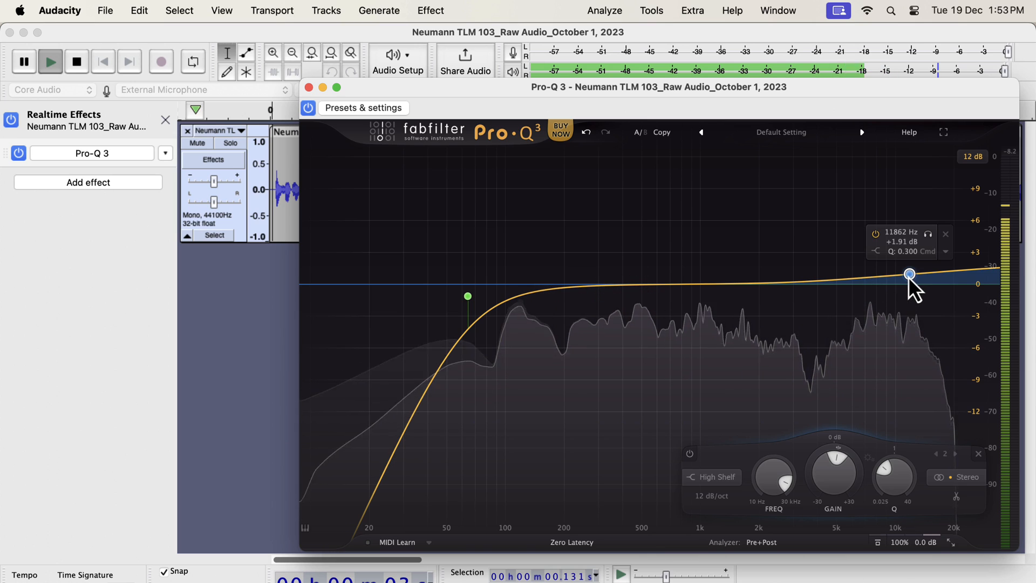
left_click_drag(909, 276, 858, 264)
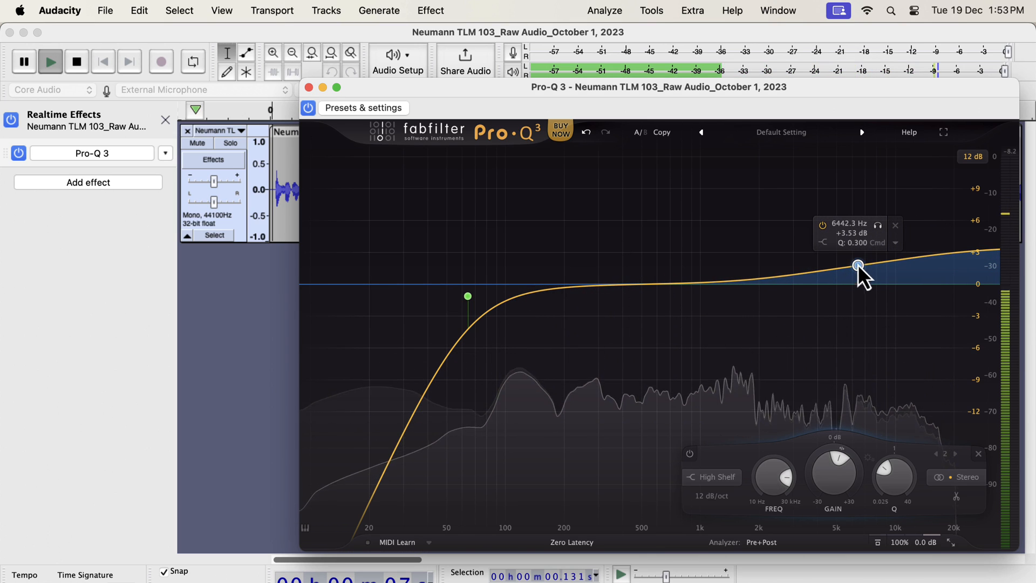
Refine the high shelf band to about 6307 Hz, +3.29 dB gain and a Q of 0.676
mouse_move(840, 457)
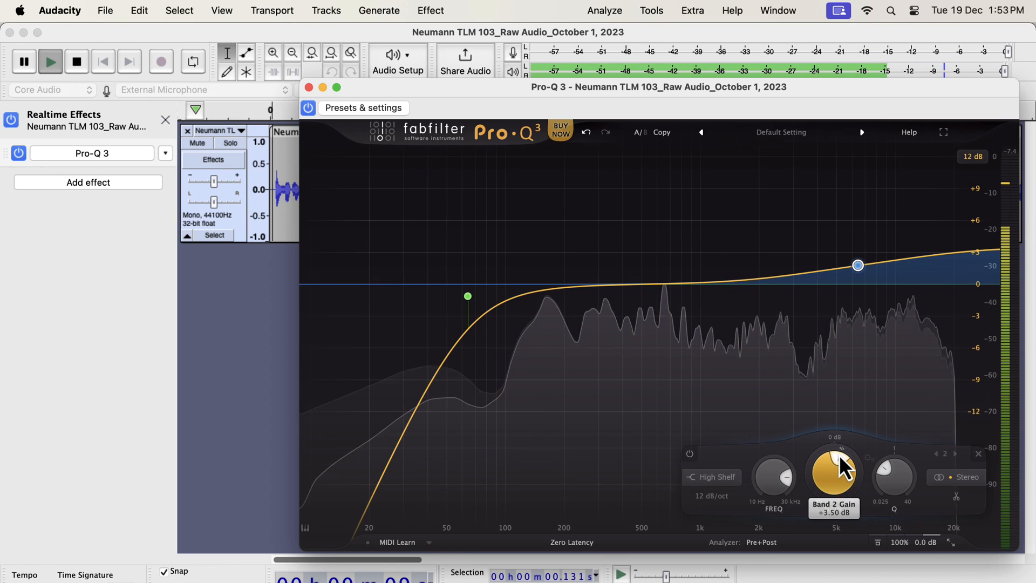
mouse_move(890, 478)
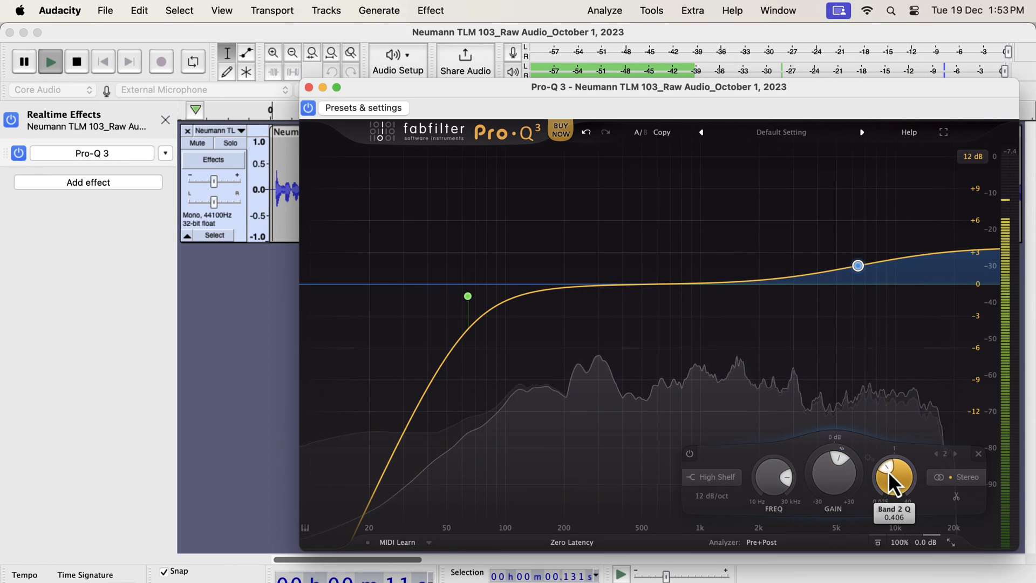
left_click_drag(888, 471, 888, 471)
mouse_move(888, 261)
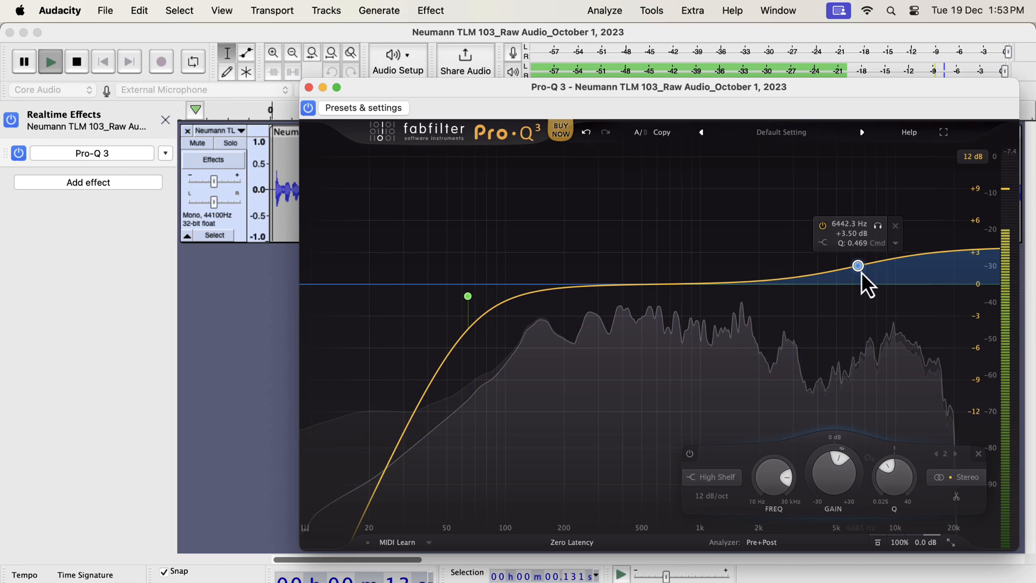
left_click_drag(858, 267, 845, 270)
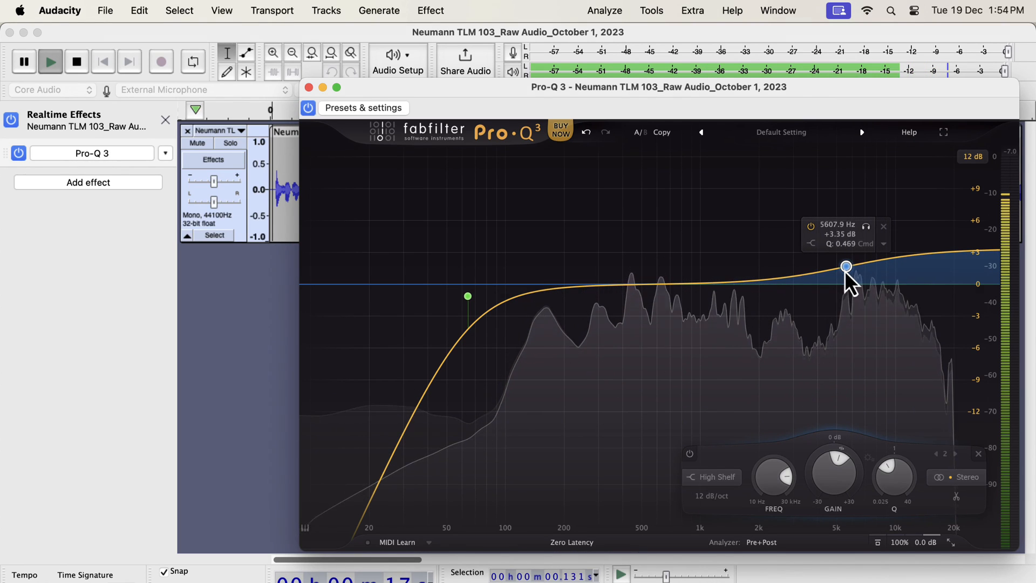
left_click_drag(844, 270, 860, 271)
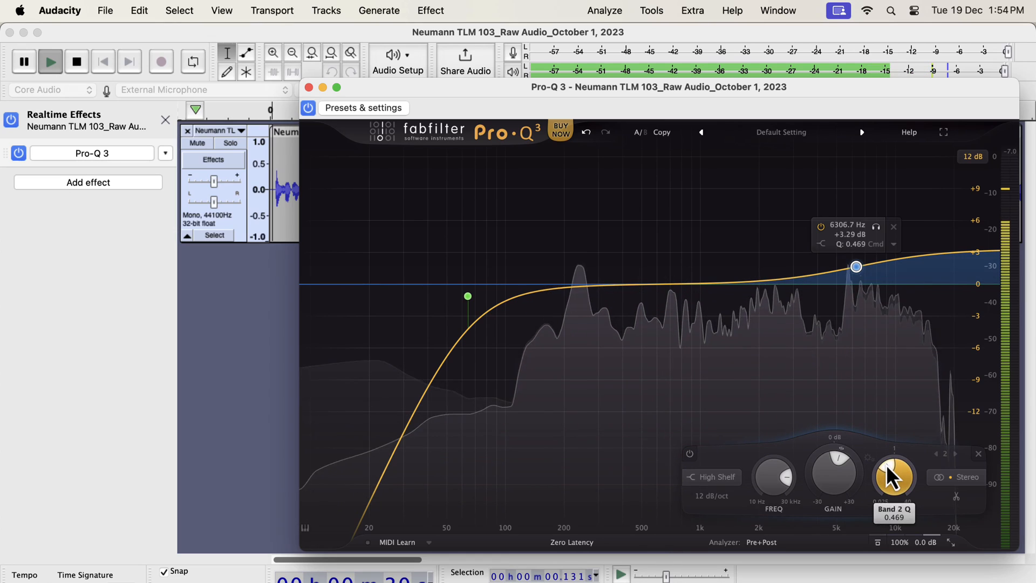
left_click_drag(885, 465, 889, 461)
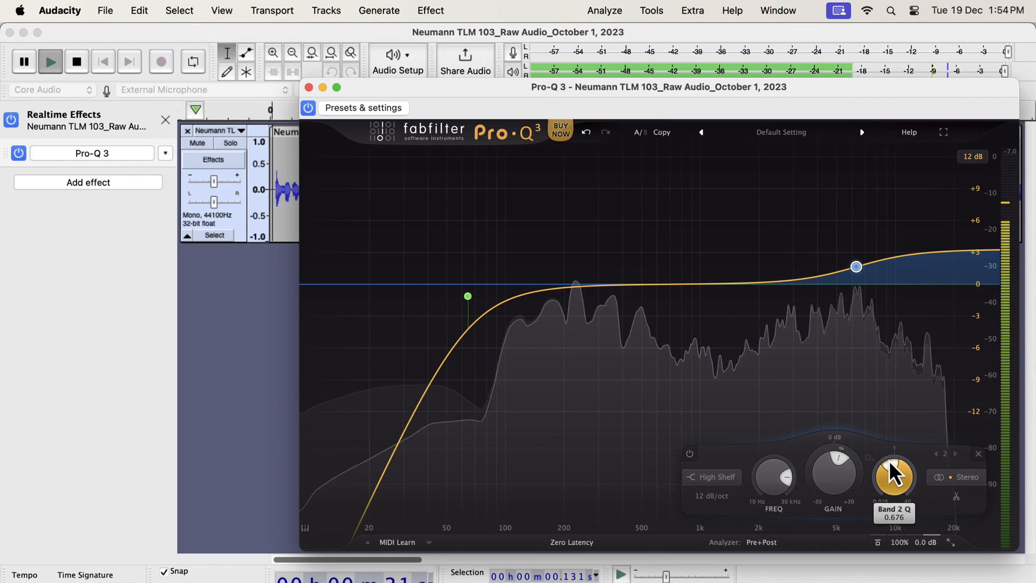
mouse_move(859, 264)
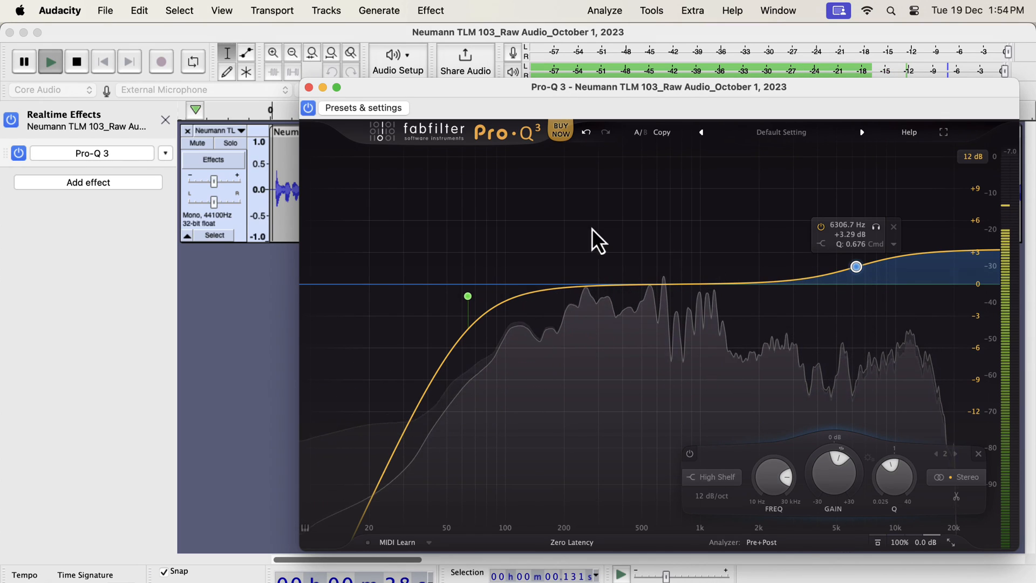
Compare the voice with the whole Pro-Q 3 effect bypassed and enabled while replaying the track, then stop playback
left_click(312, 107)
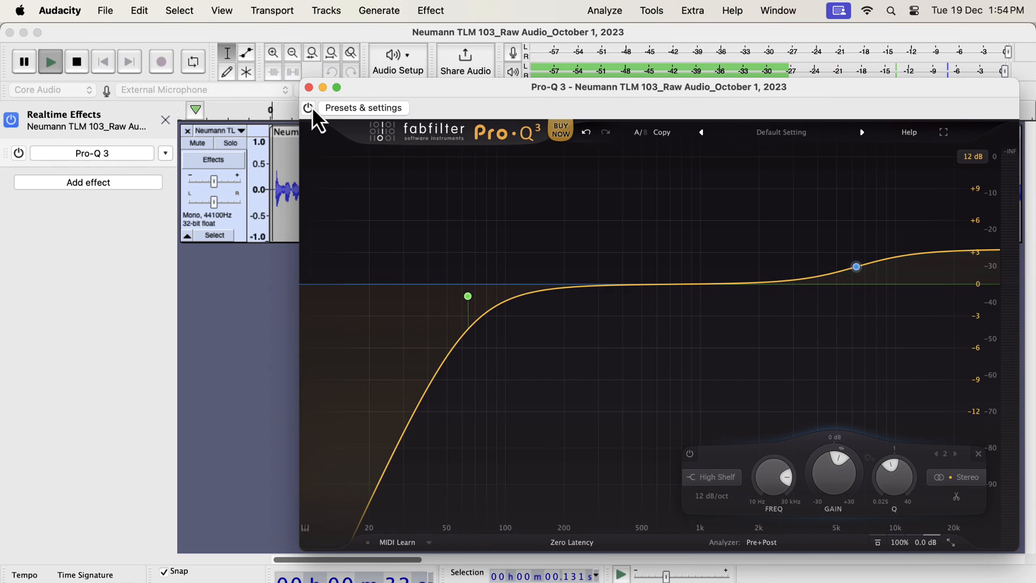
key("space")
key("space")
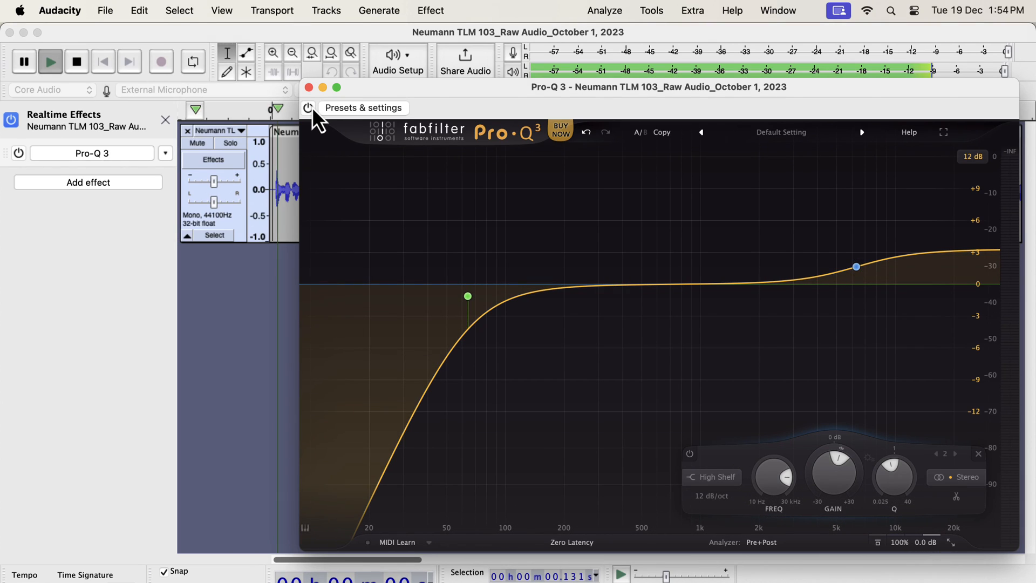
left_click(308, 107)
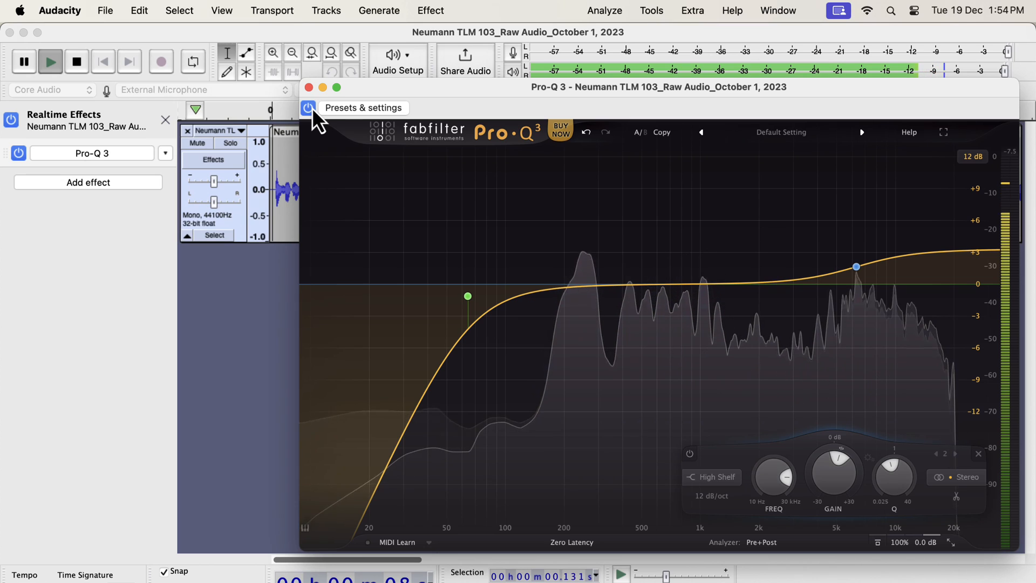
left_click(308, 108)
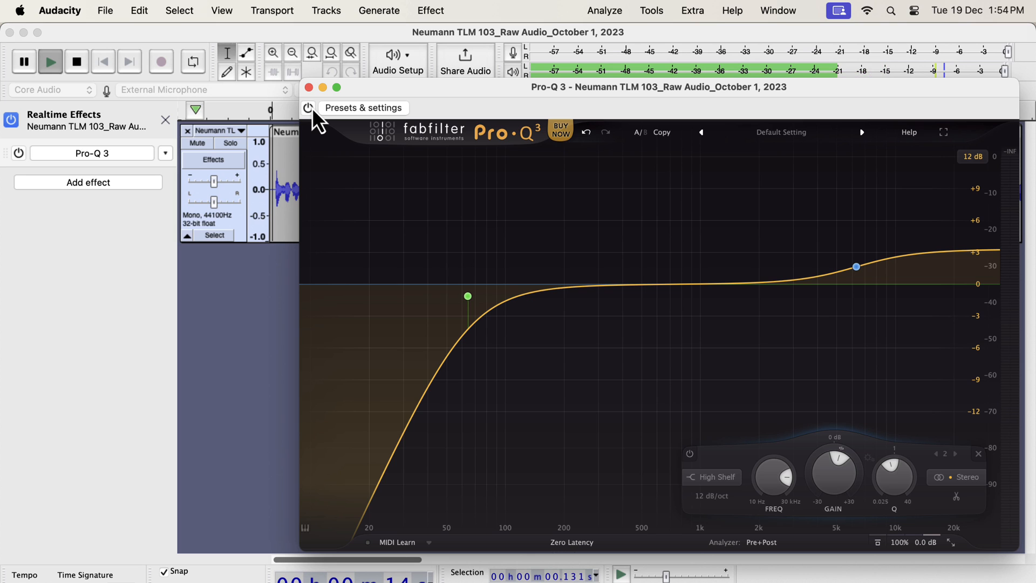
left_click(308, 108)
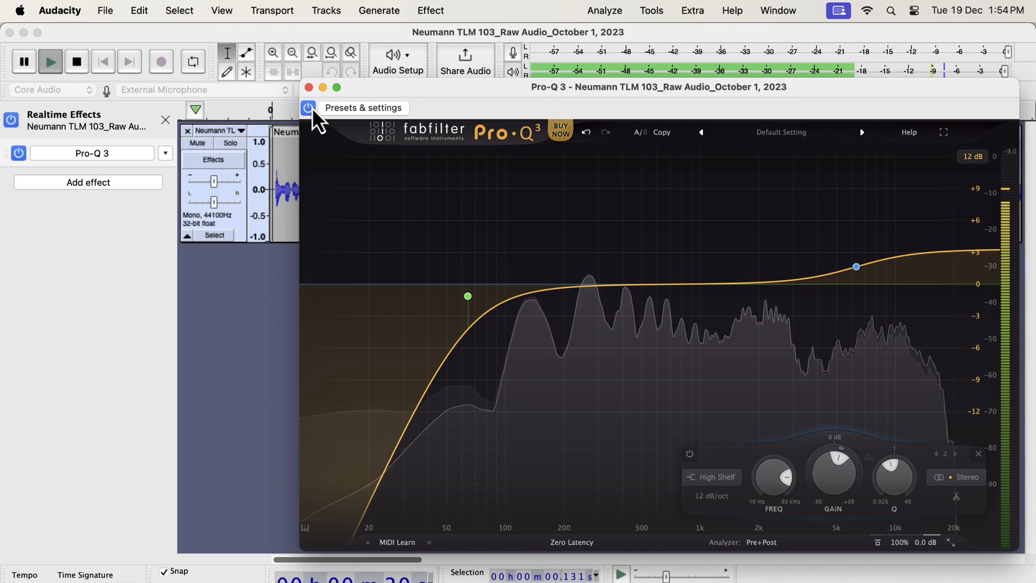
key("space")
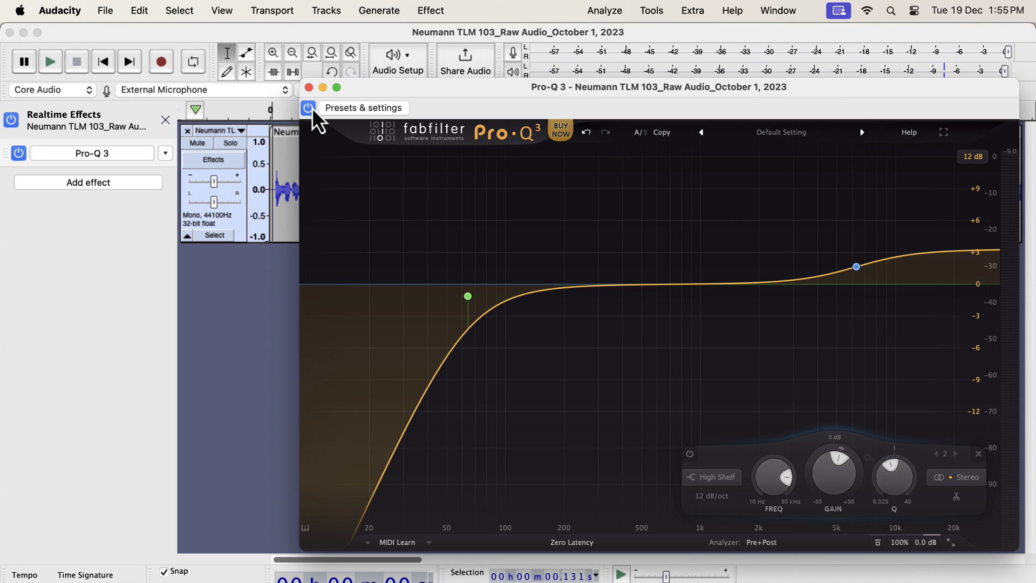
Restart playback and add a narrow bell band at about 219 Hz with a Q of about 15.17 and +11.45 dB of gain
key("space")
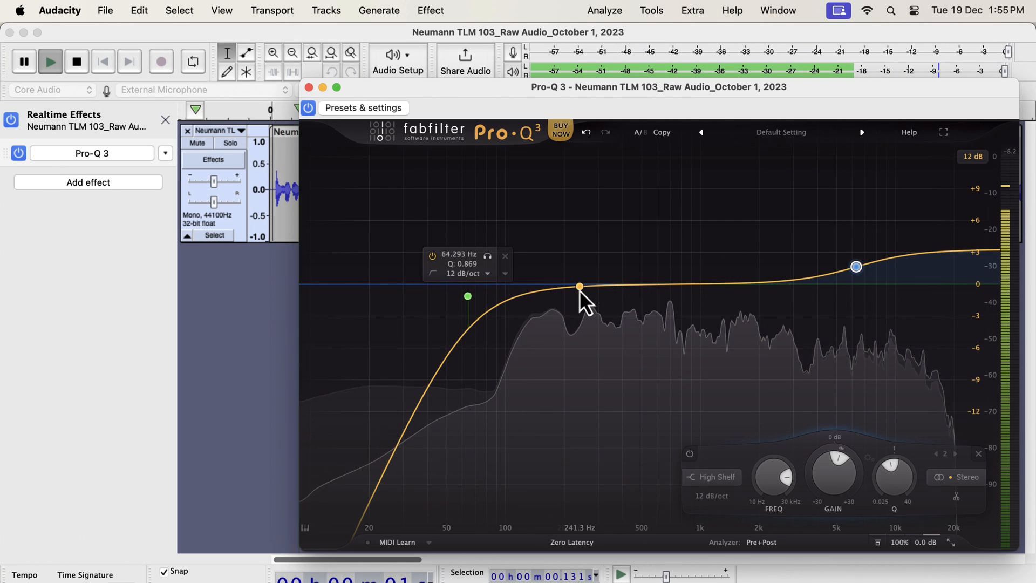
left_click(579, 290)
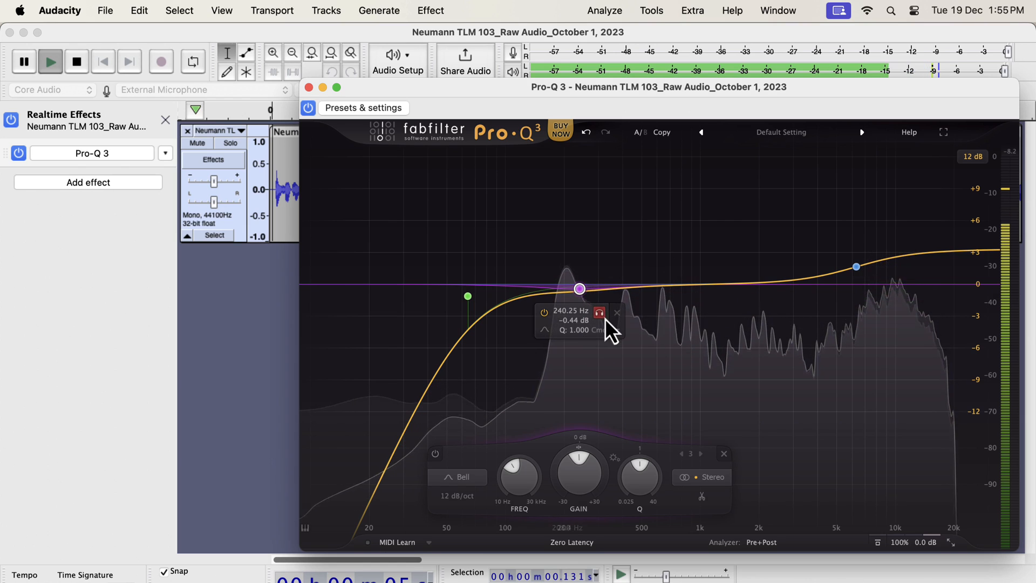
left_click(617, 313)
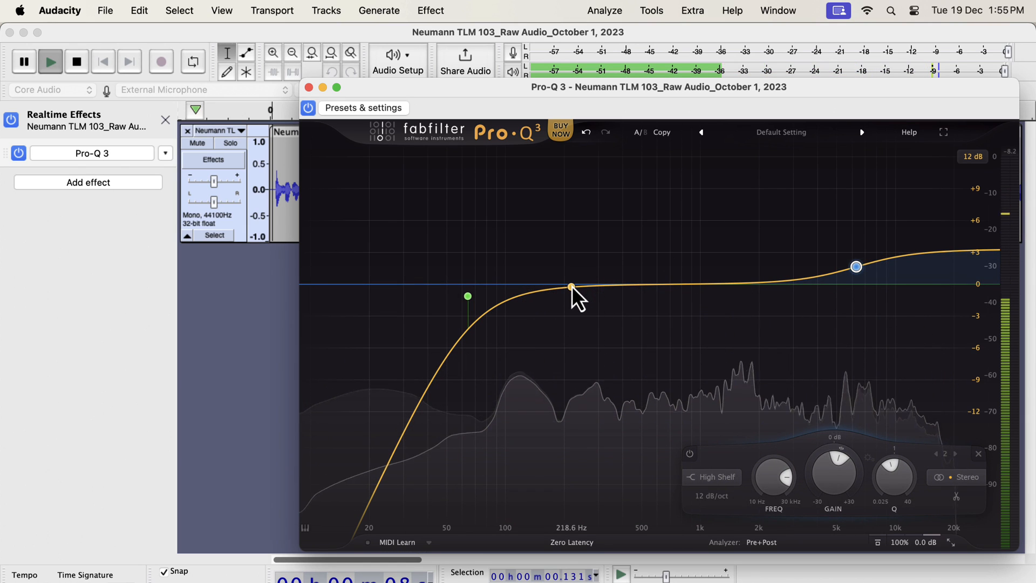
left_click(571, 286)
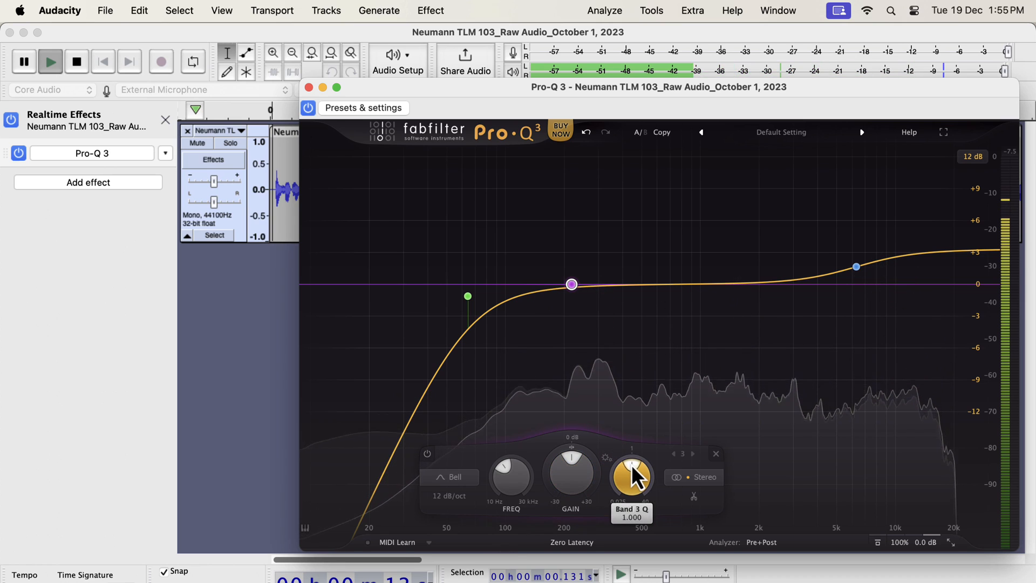
left_click_drag(631, 465, 644, 477)
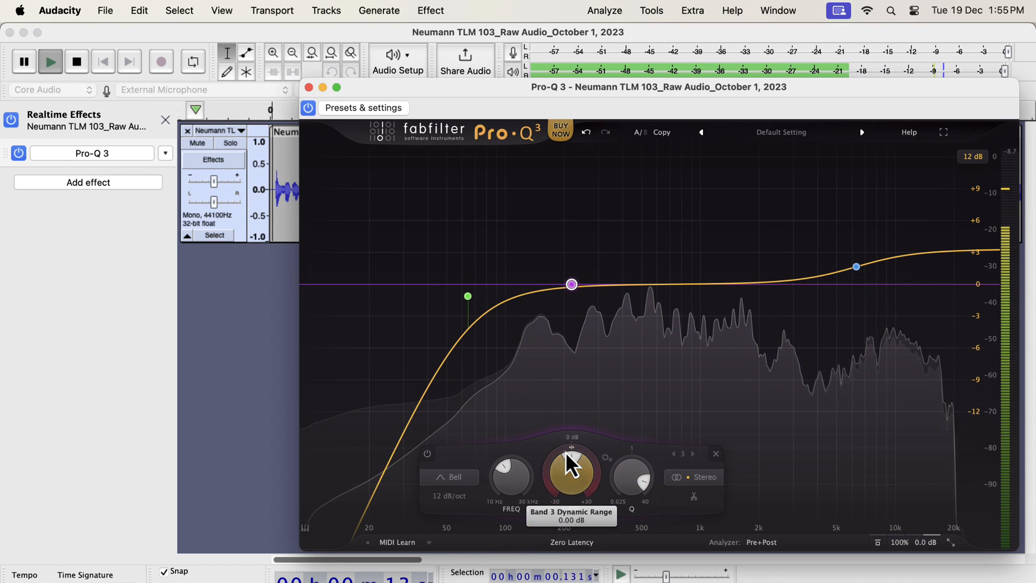
left_click_drag(565, 452, 584, 464)
mouse_move(571, 165)
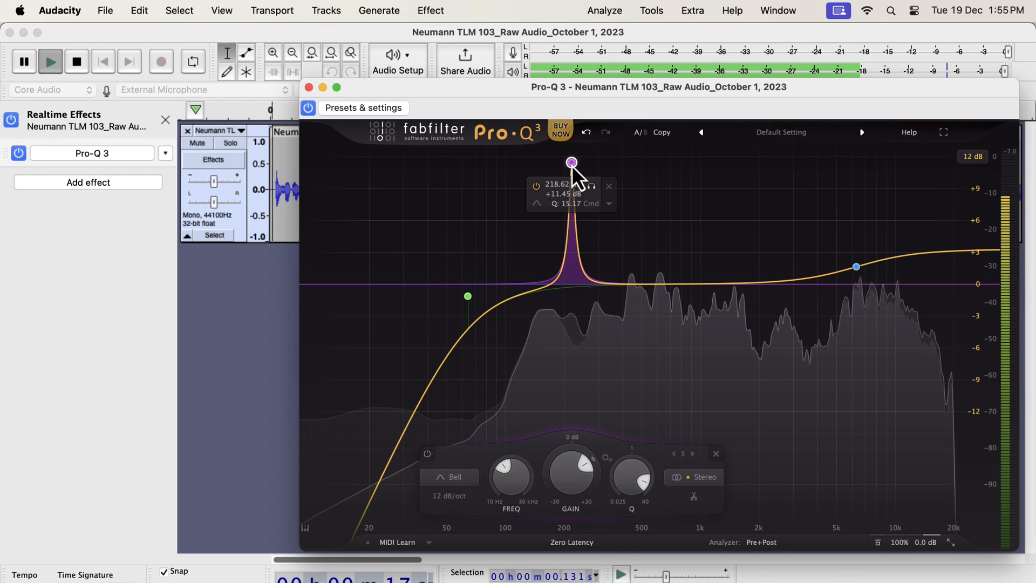
Move the narrow bell band to about 156 Hz and turn its gain down to about -3.68 dB
left_click_drag(572, 165, 546, 164)
left_click_drag(549, 164, 547, 164)
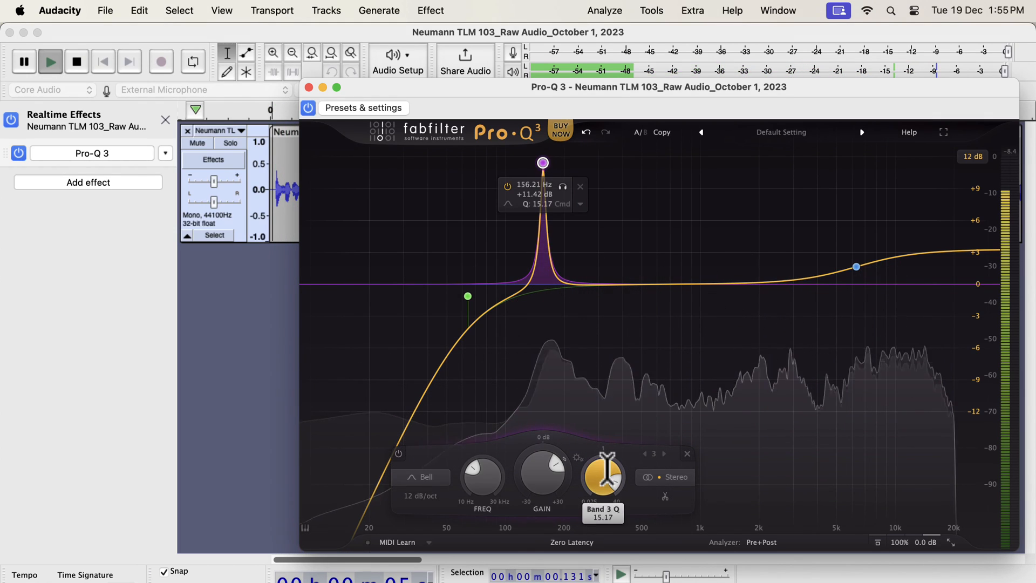
left_click_drag(555, 460, 527, 448)
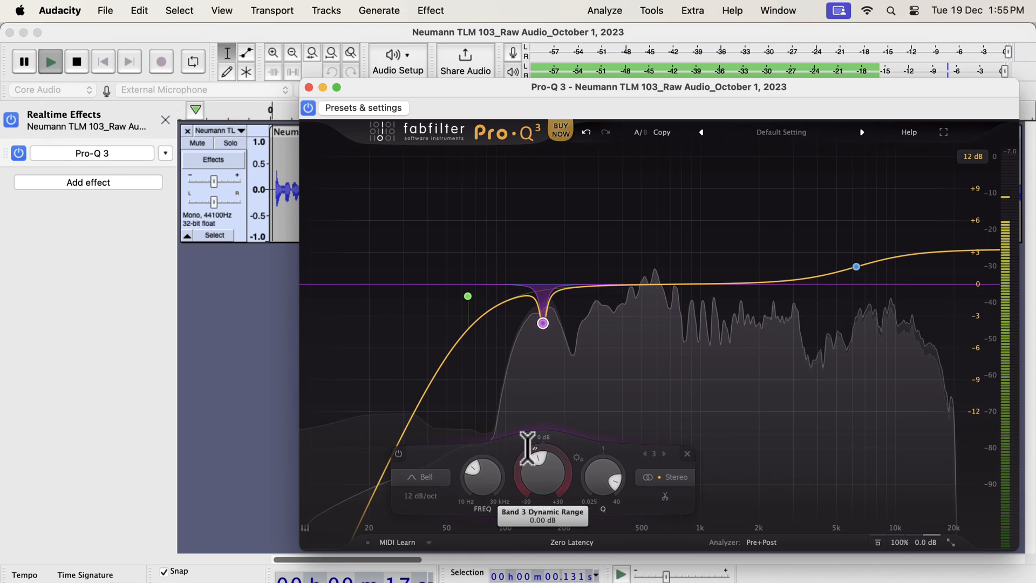
Replay the track from the start, compare the voice with Pro-Q 3 bypassed and enabled, and stop playback
key("space")
key("space")
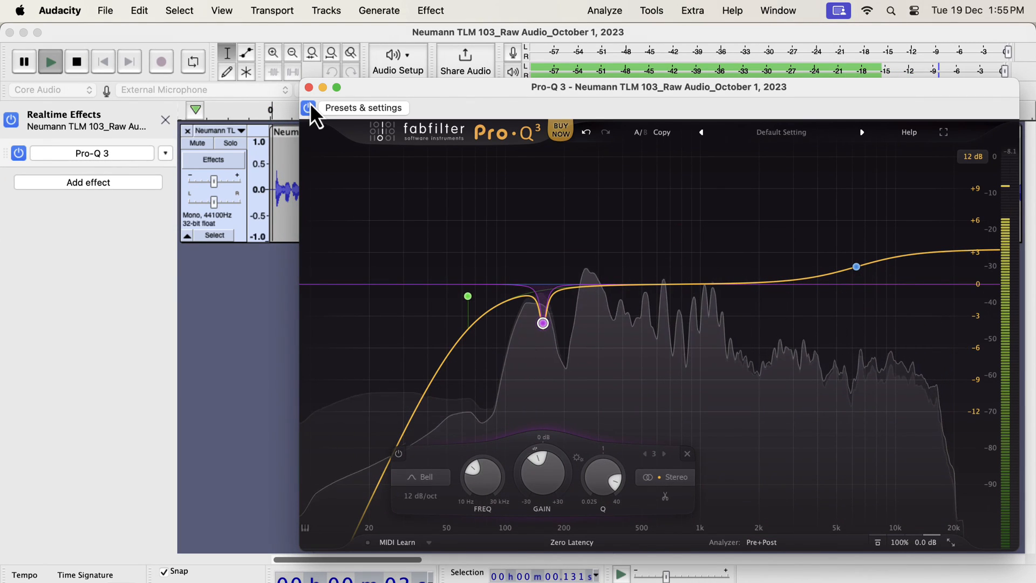
left_click(309, 108)
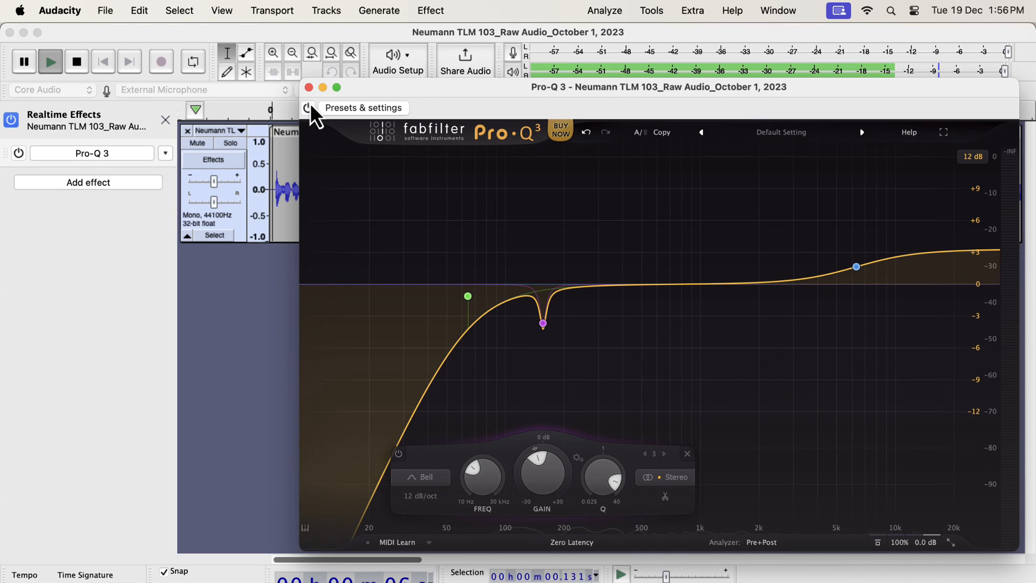
left_click(309, 107)
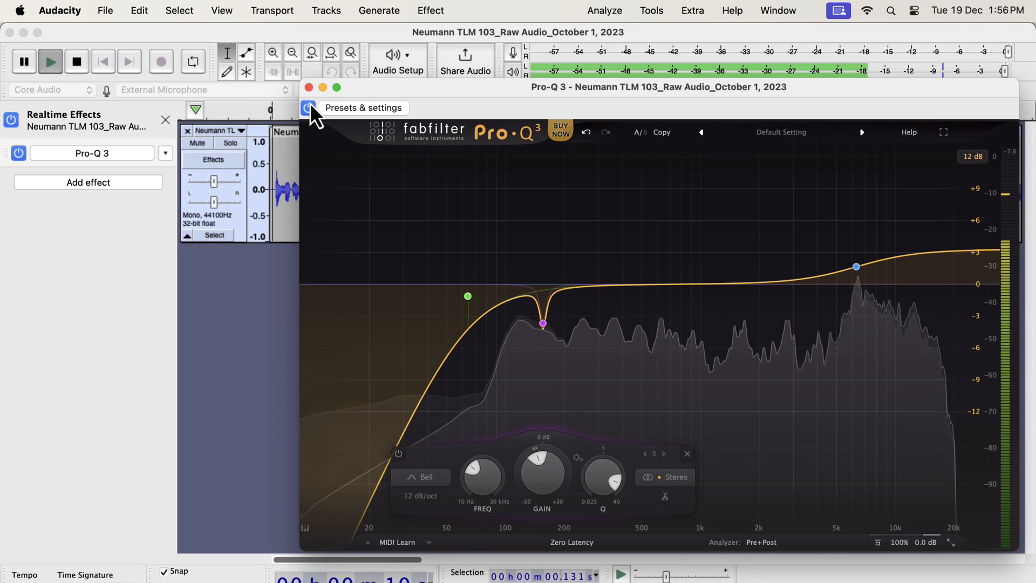
key("space")
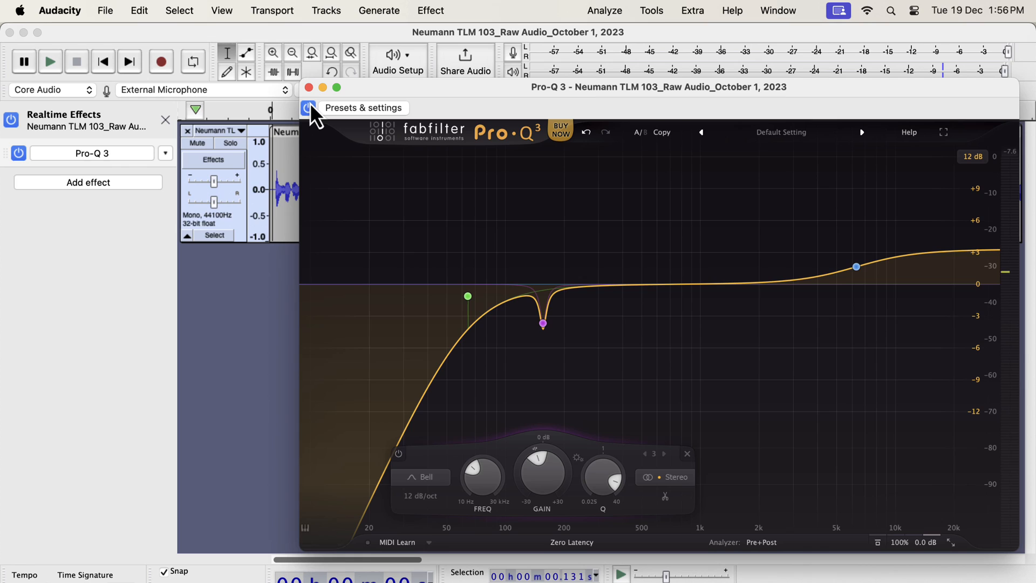
Add a narrow bell band at about 1515 Hz with a Q of 10.14 and +10.66 dB of gain, and start playback
left_click(735, 285)
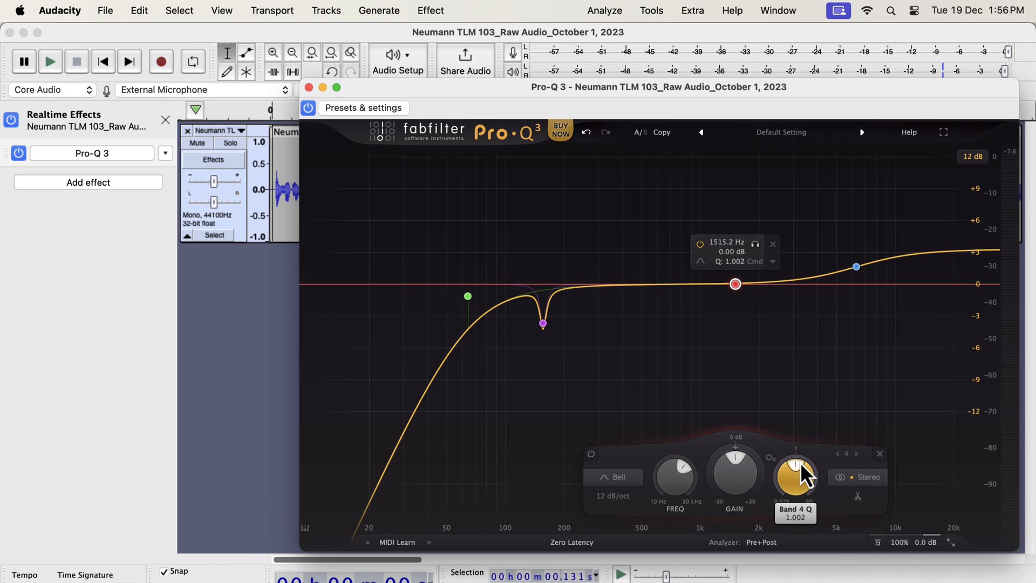
left_click_drag(801, 462, 813, 485)
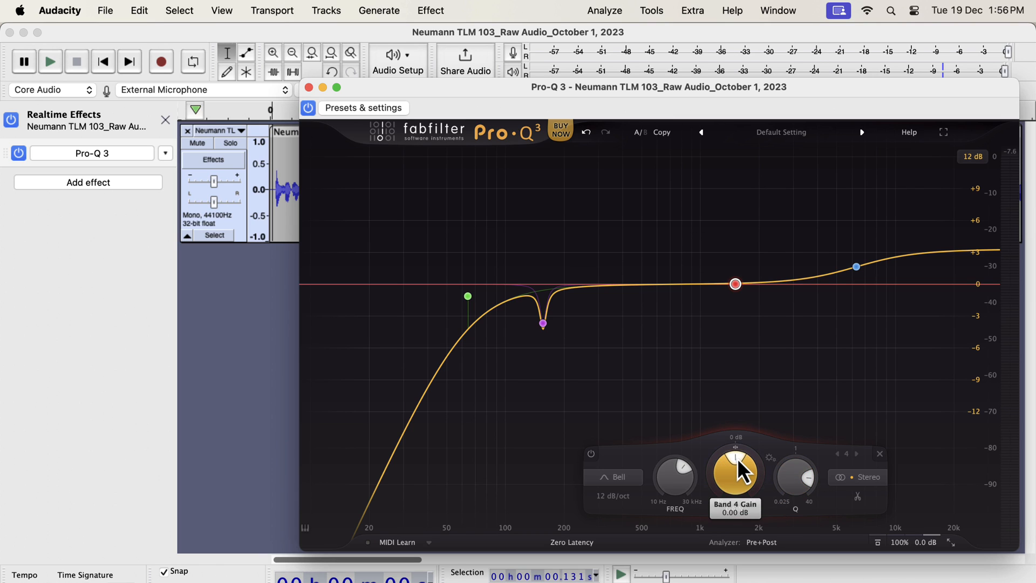
left_click_drag(737, 458, 747, 464)
key("space")
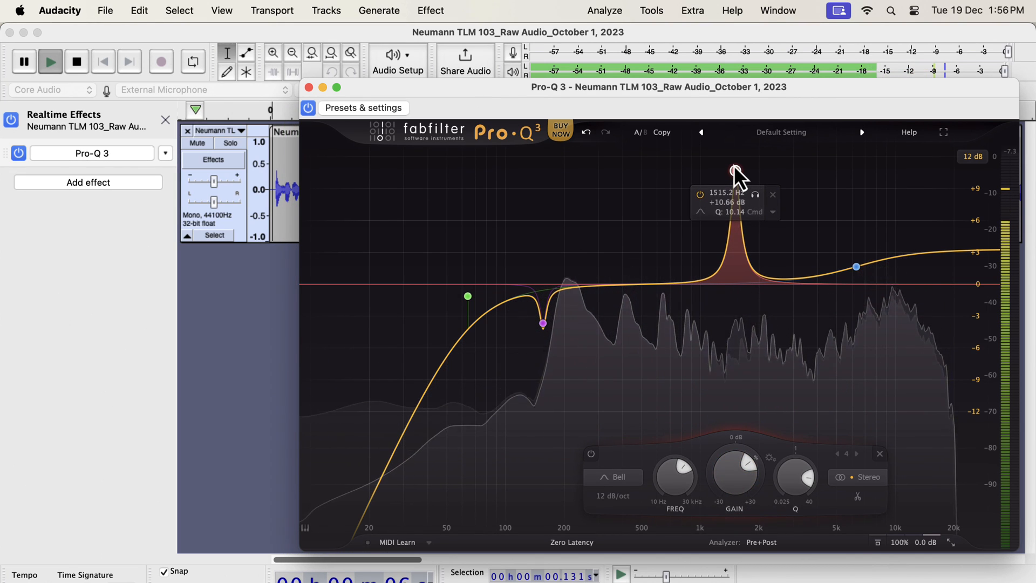
Move the 1515 Hz bell band to about 2773 Hz and turn its gain down to about -4 dB
left_click_drag(736, 170, 785, 167)
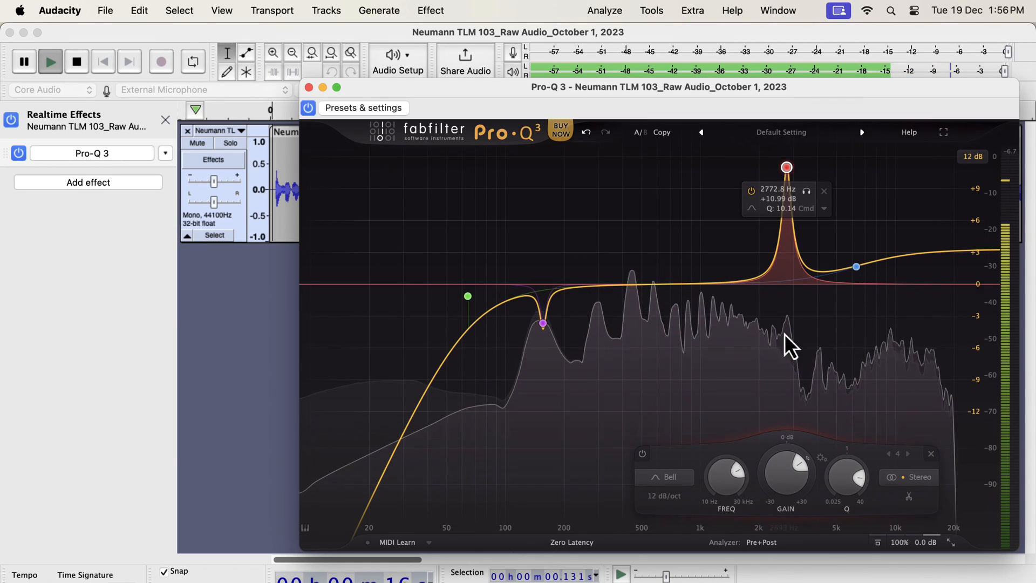
mouse_move(797, 463)
left_click_drag(798, 463, 773, 451)
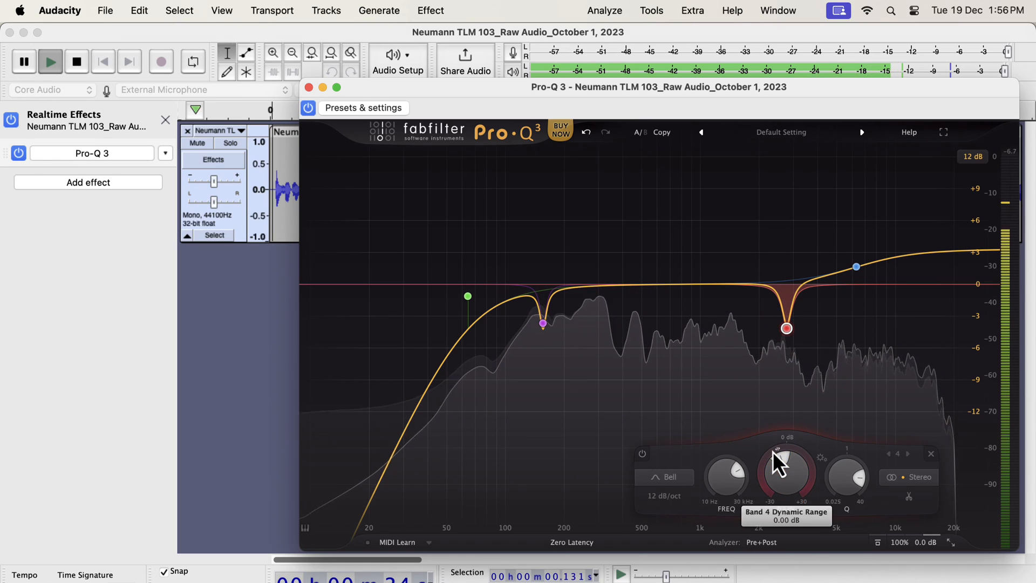
mouse_move(772, 451)
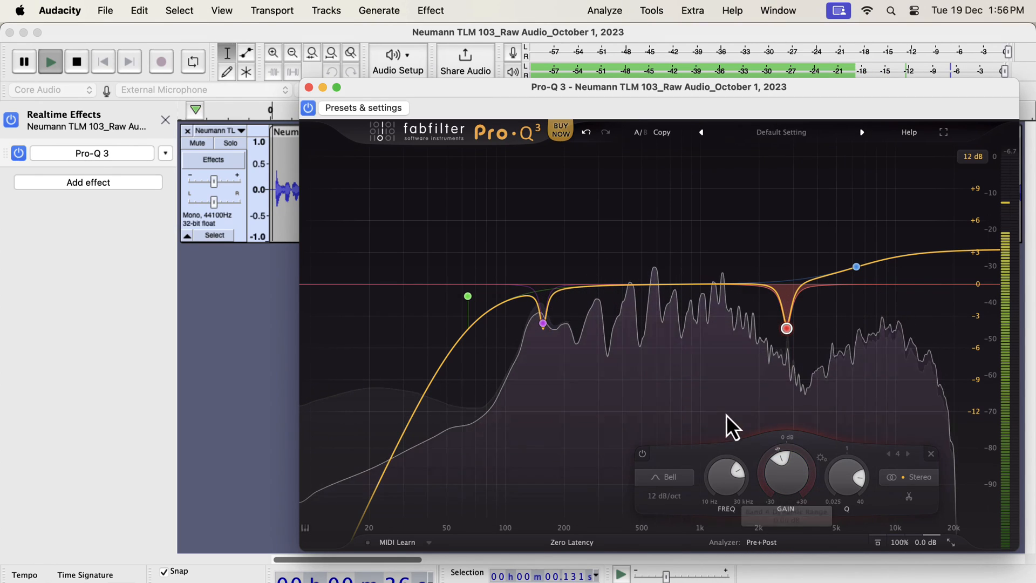
Compare the voice with the finished EQ bypassed and enabled, replaying the track from the start, and stop playback
left_click(308, 108)
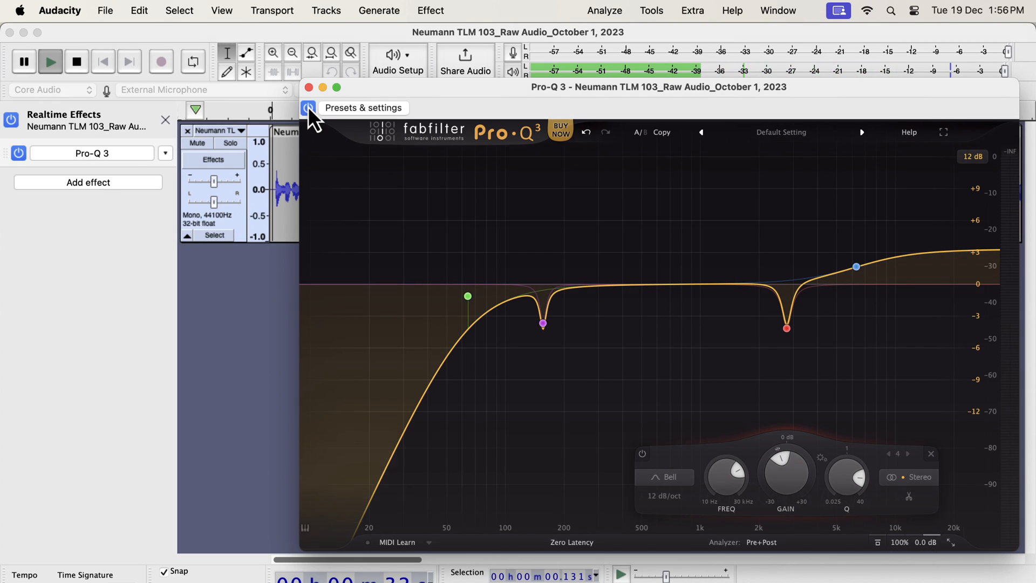
left_click(308, 107)
key("space")
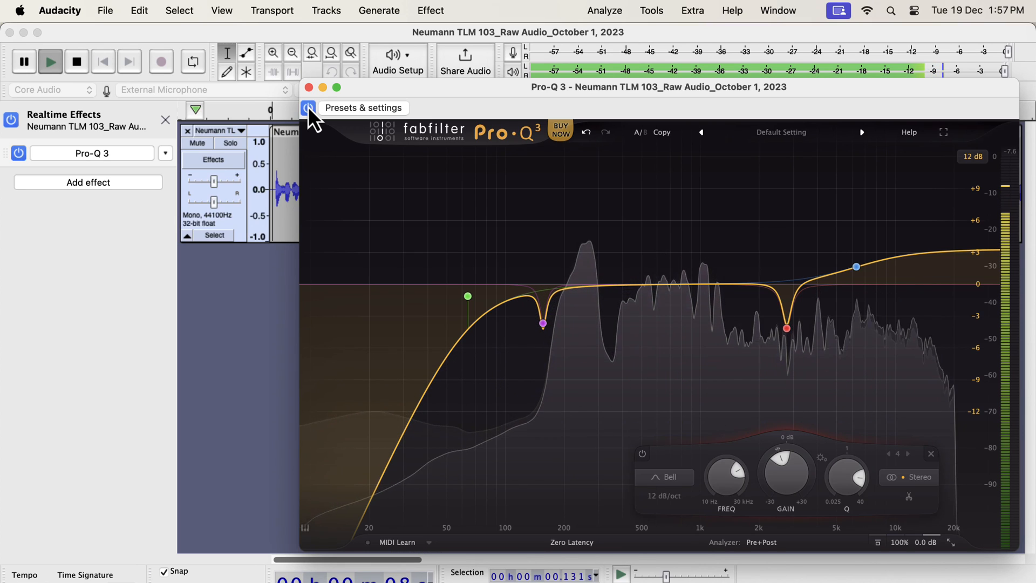
left_click(308, 107)
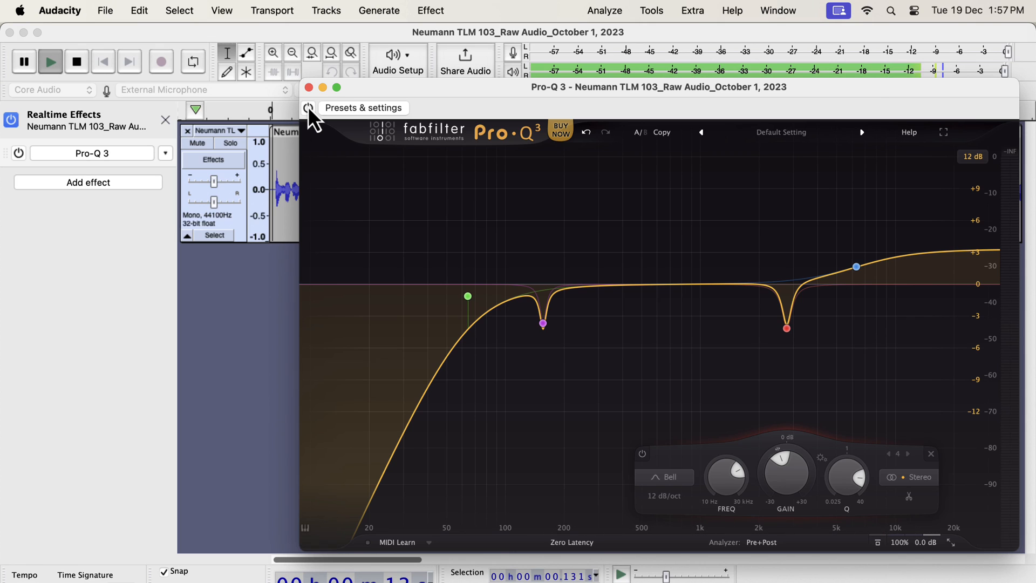
left_click(308, 106)
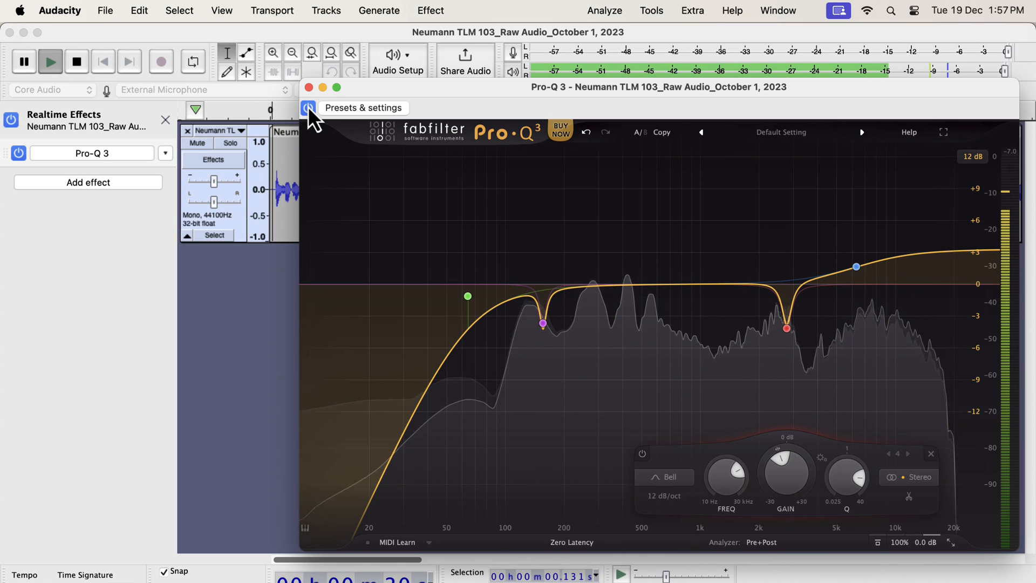
key("space")
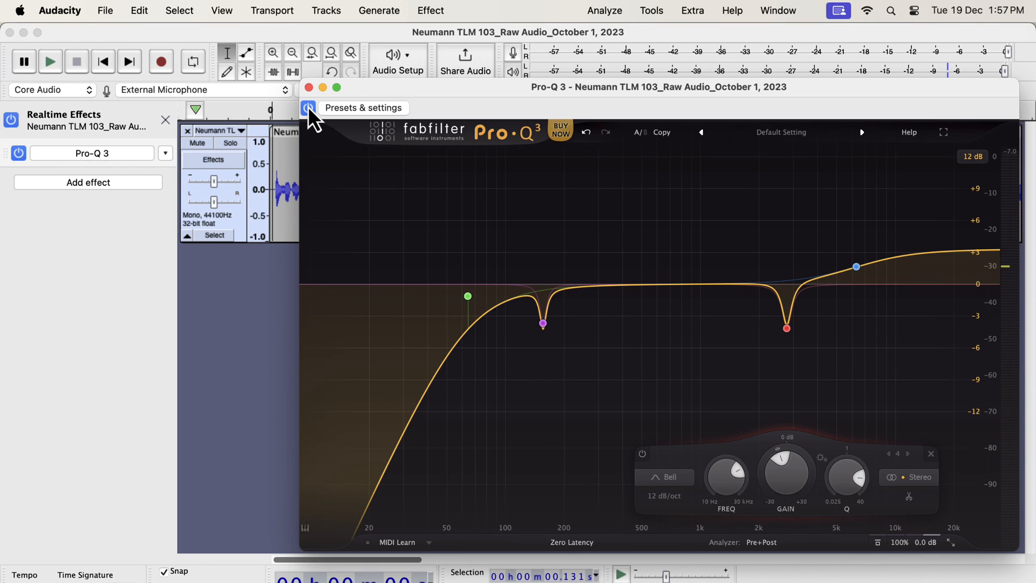
mouse_move(545, 321)
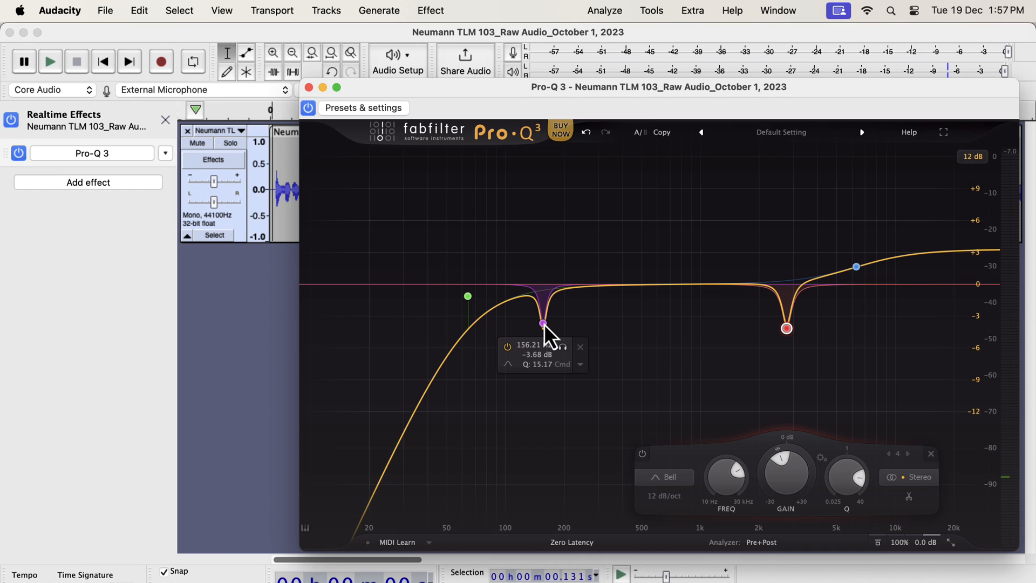
mouse_move(783, 330)
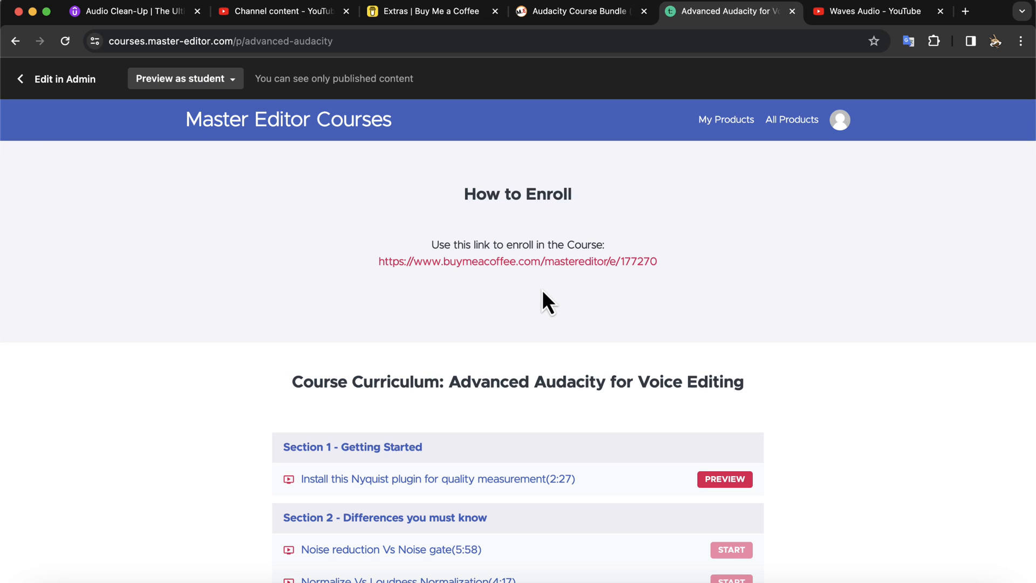
In the browser, expand and review the full Advanced Audacity course curriculum, and open the Audacity Course Bundle page
scroll(542, 289, "down", 6)
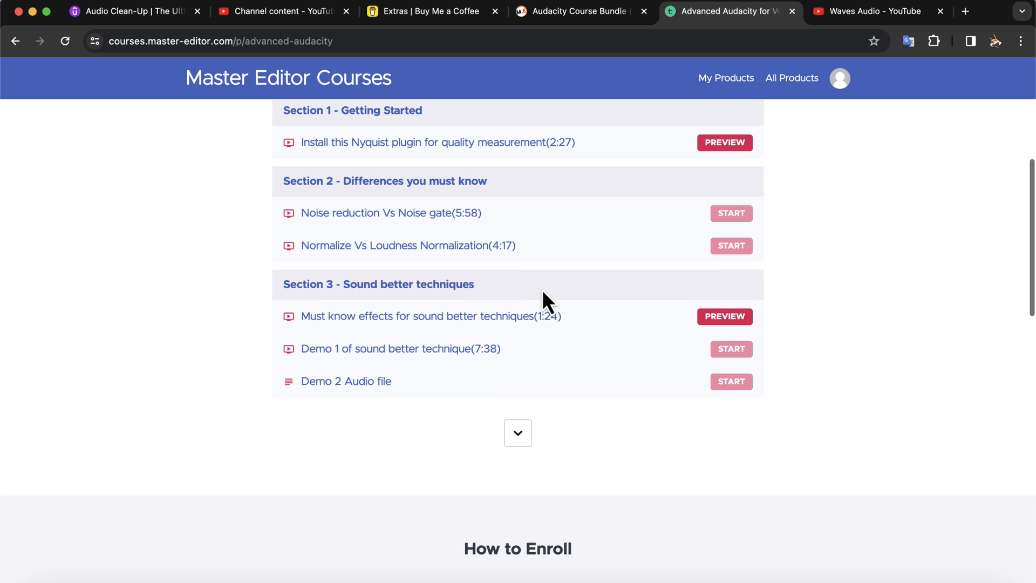
left_click(519, 435)
scroll(522, 433, "down", 5)
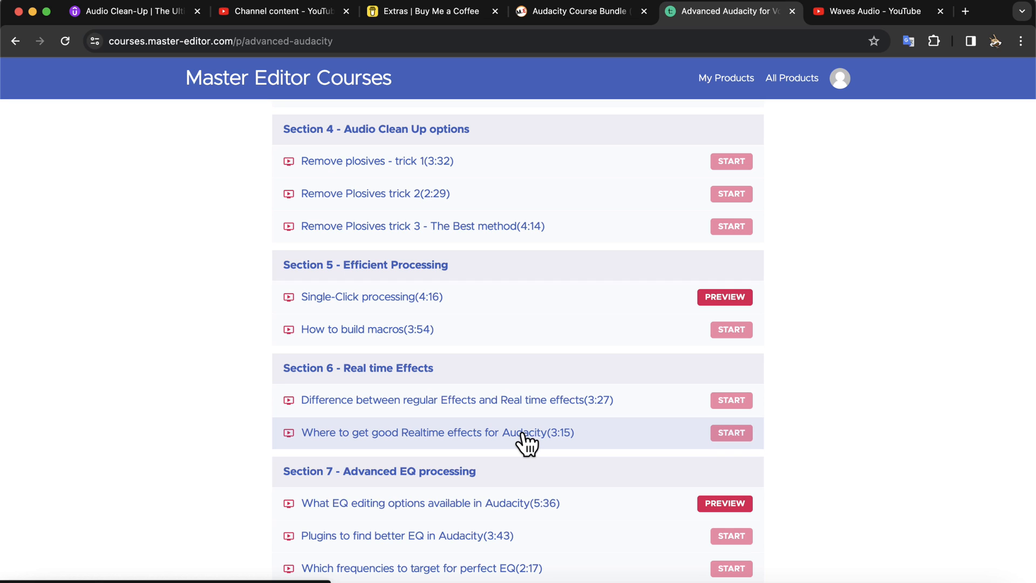
scroll(521, 435, "down", 4)
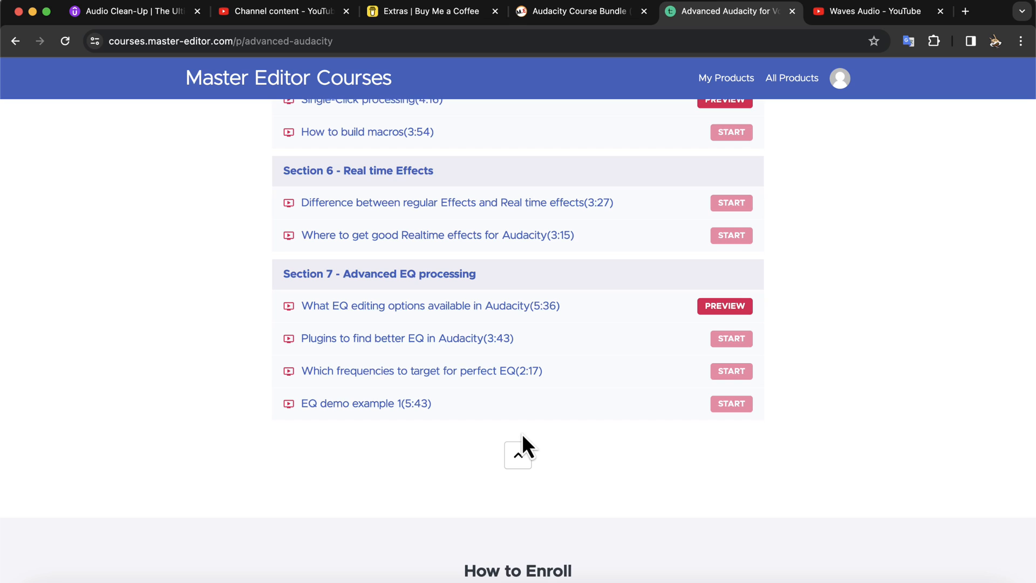
left_click(587, 14)
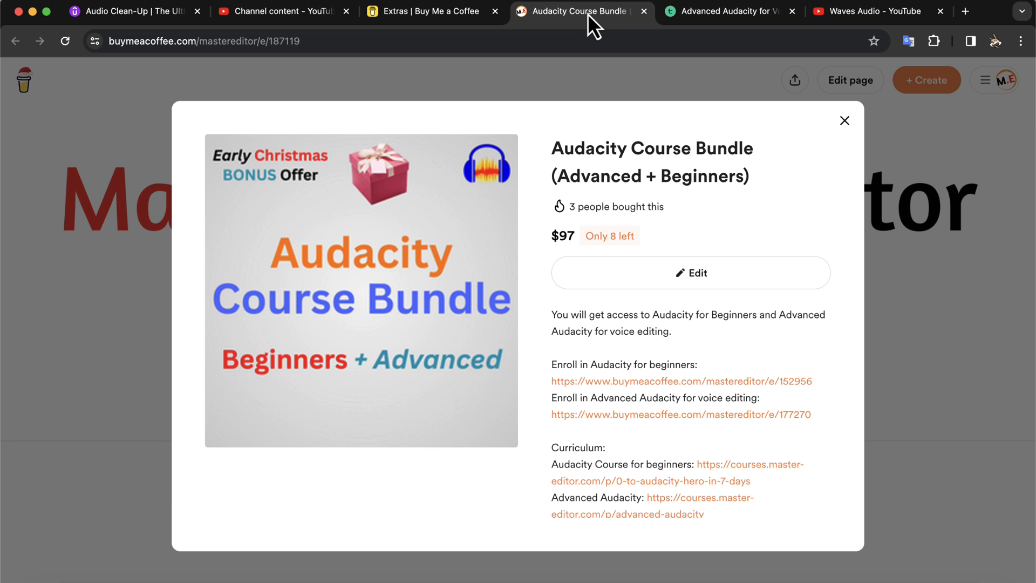